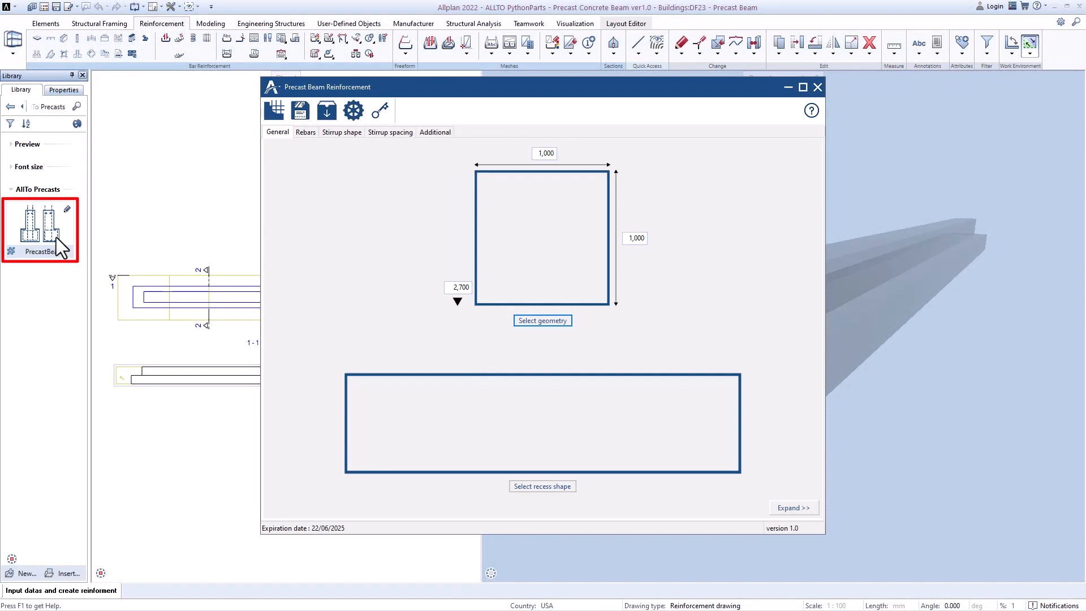
Step: Choose the inverted T cross-section with ledges on both sides as the beam geometry
{"action": "left_click", "coordinate": [536, 321]}
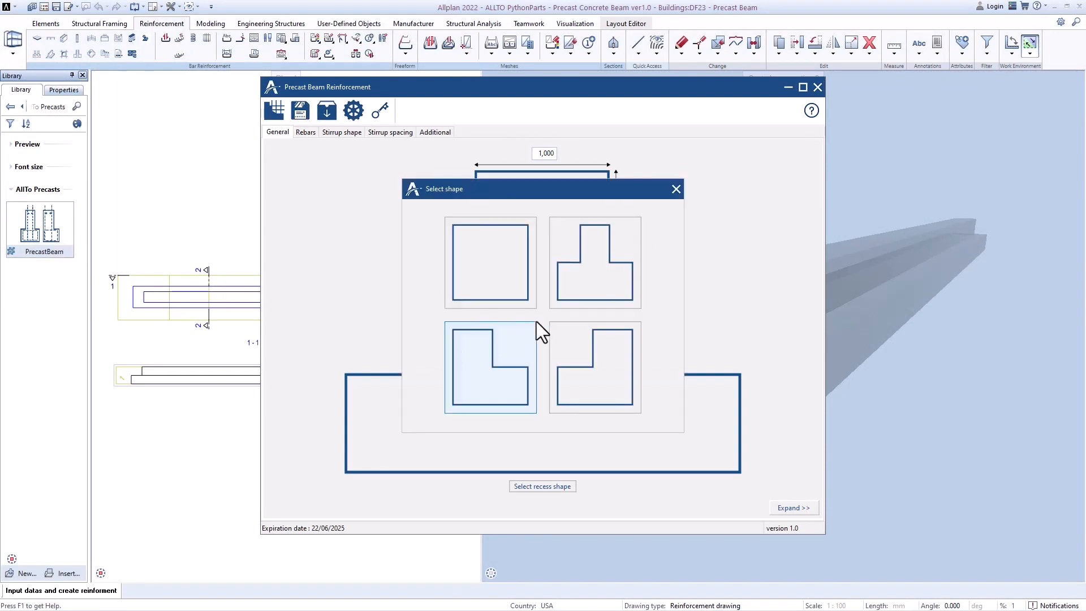
{"action": "left_click", "coordinate": [589, 274]}
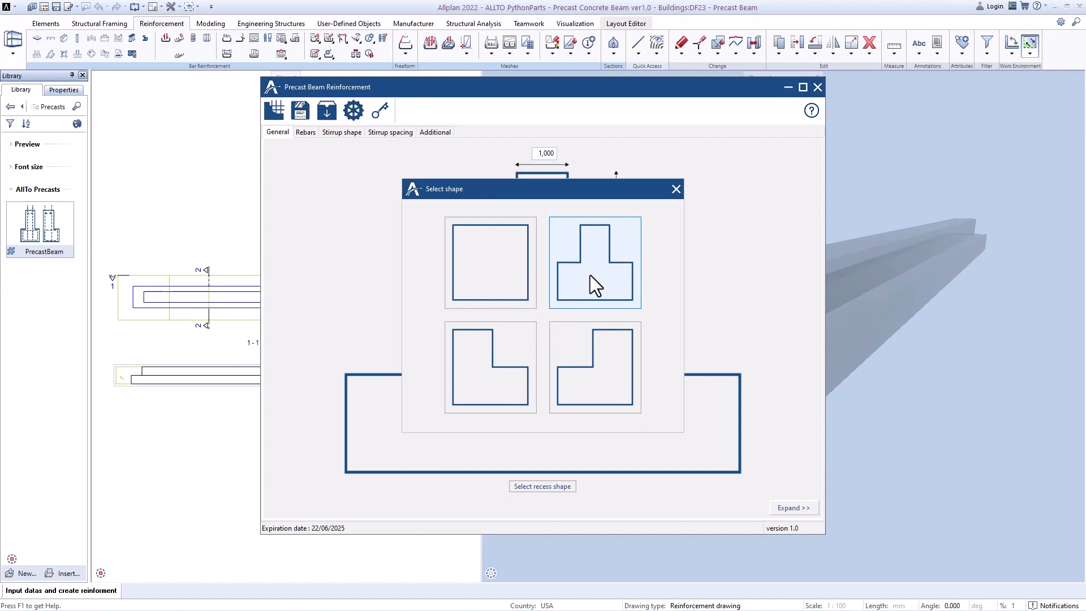
{"action": "left_click", "coordinate": [675, 189]}
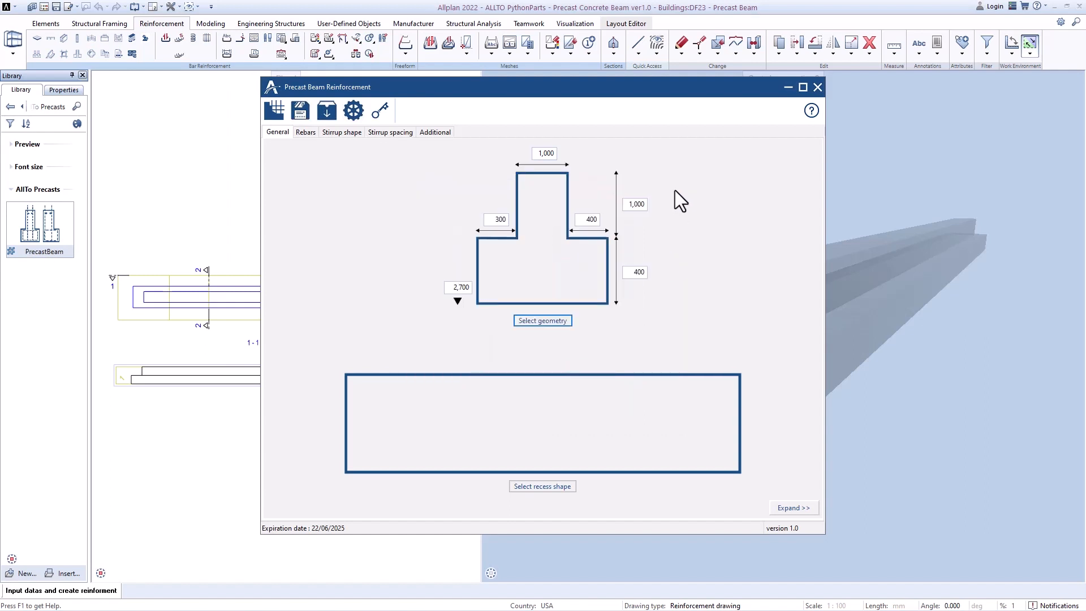
Step: Set the beam's stem width to 500, both ledge widths to 250 and the stem height to 400
{"action": "left_click", "coordinate": [538, 155]}
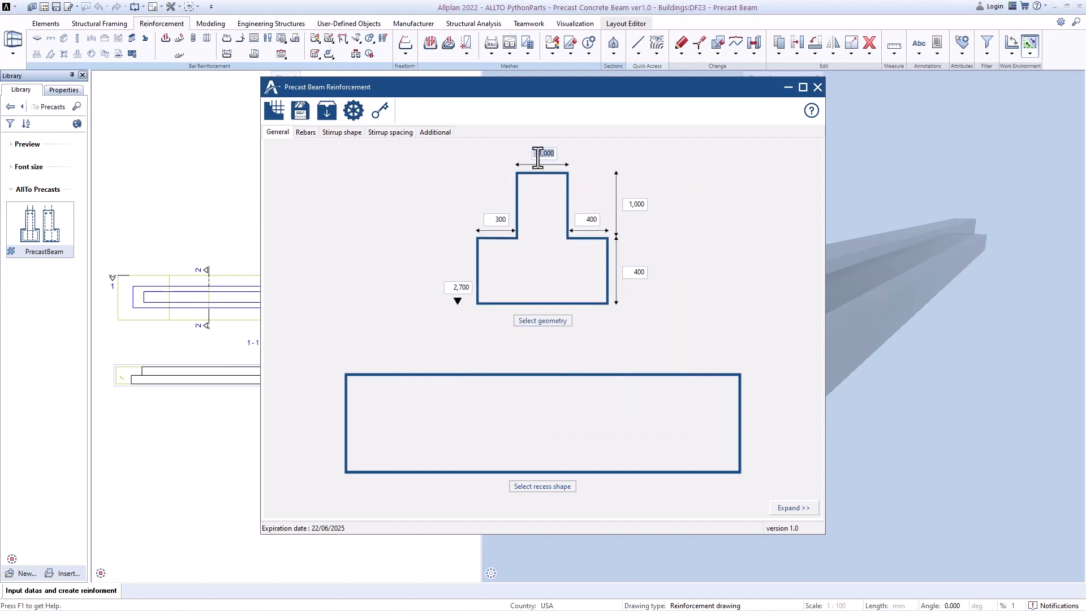
{"action": "type", "text": "500"}
{"action": "left_click", "coordinate": [490, 219]}
{"action": "type", "text": "250"}
{"action": "left_click", "coordinate": [582, 220]}
{"action": "type", "text": "250"}
{"action": "left_click", "coordinate": [627, 204]}
{"action": "type", "text": "400"}
Step: Choose the recess shape with the upper corners cut back at both ends of the beam
{"action": "left_click", "coordinate": [539, 484]}
{"action": "scroll", "coordinate": [653, 293], "scroll_direction": "down", "scroll_amount": 1}
{"action": "scroll", "coordinate": [654, 293], "scroll_direction": "down", "scroll_amount": 1}
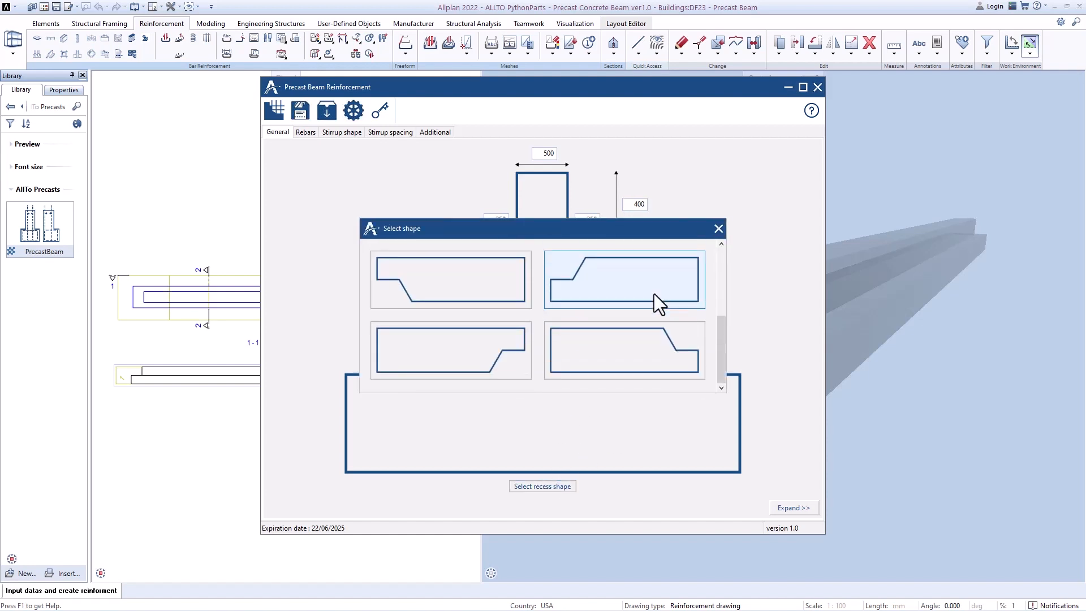
{"action": "scroll", "coordinate": [654, 293], "scroll_direction": "up", "scroll_amount": 2}
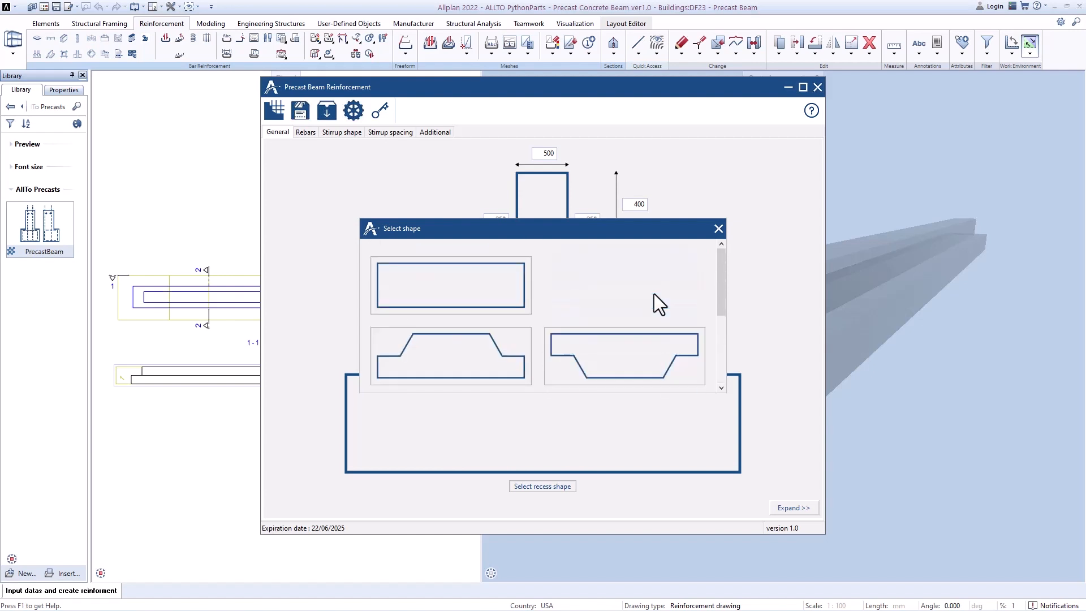
{"action": "left_click", "coordinate": [461, 349]}
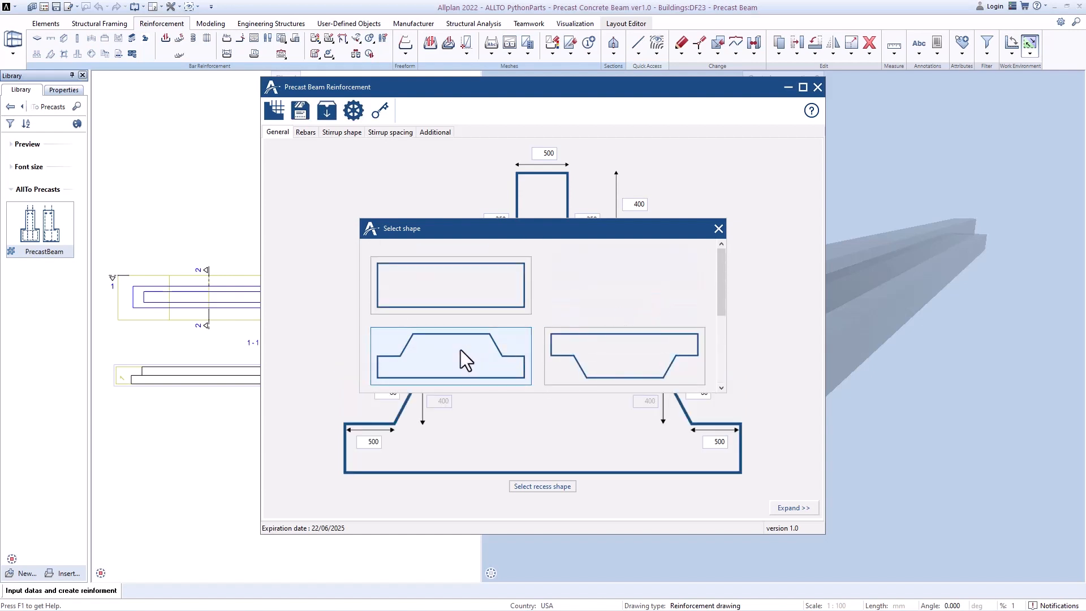
{"action": "left_click", "coordinate": [718, 229]}
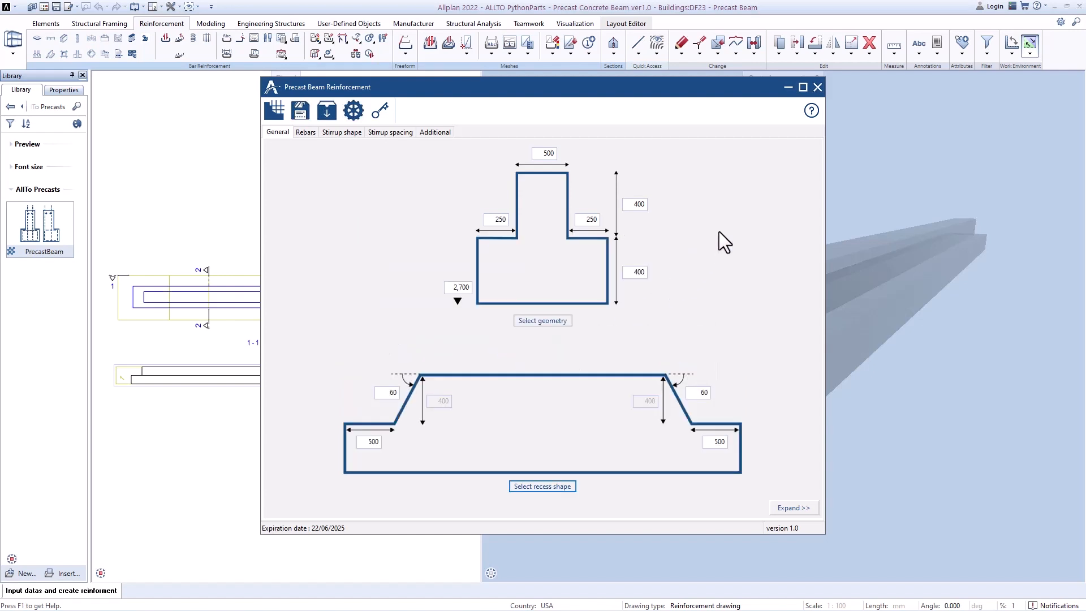
Step: Set the recess angles at both beam ends to 90
{"action": "double_click", "coordinate": [385, 395]}
{"action": "type", "text": "90"}
{"action": "double_click", "coordinate": [698, 393]}
{"action": "type", "text": "90"}
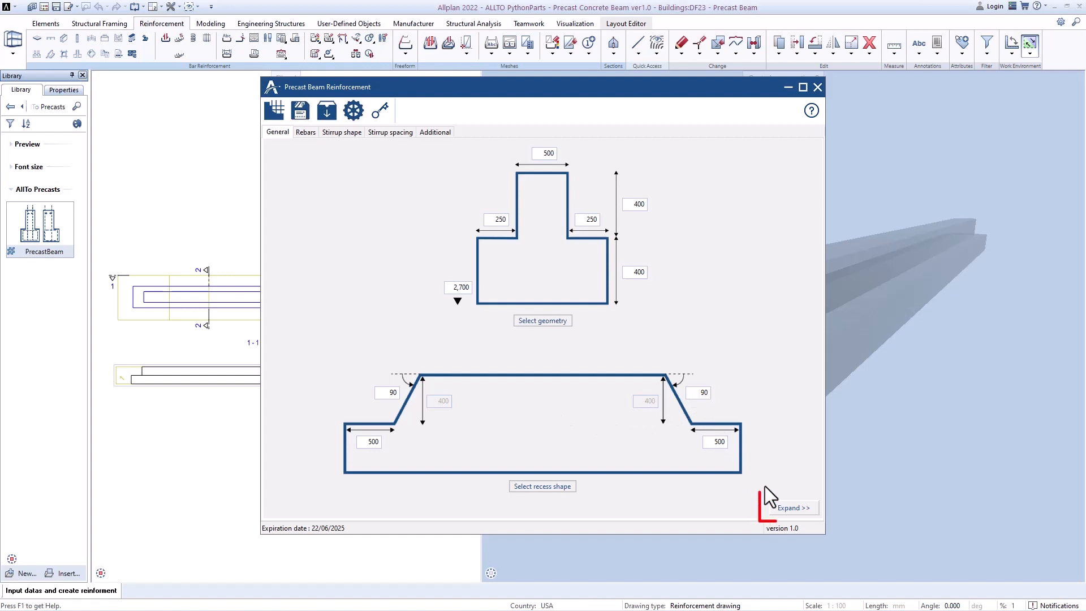
Step: Keep the beam created as a PythonPart with the same concrete cover all round, and name its position PrecastBeam01
{"action": "left_click", "coordinate": [792, 507]}
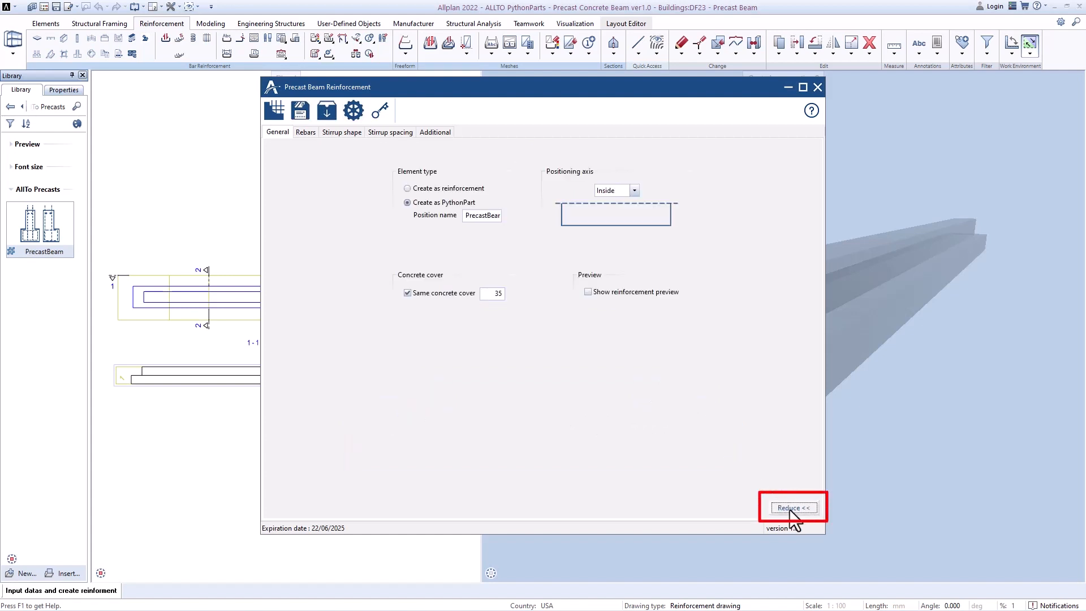
{"action": "left_click", "coordinate": [407, 189]}
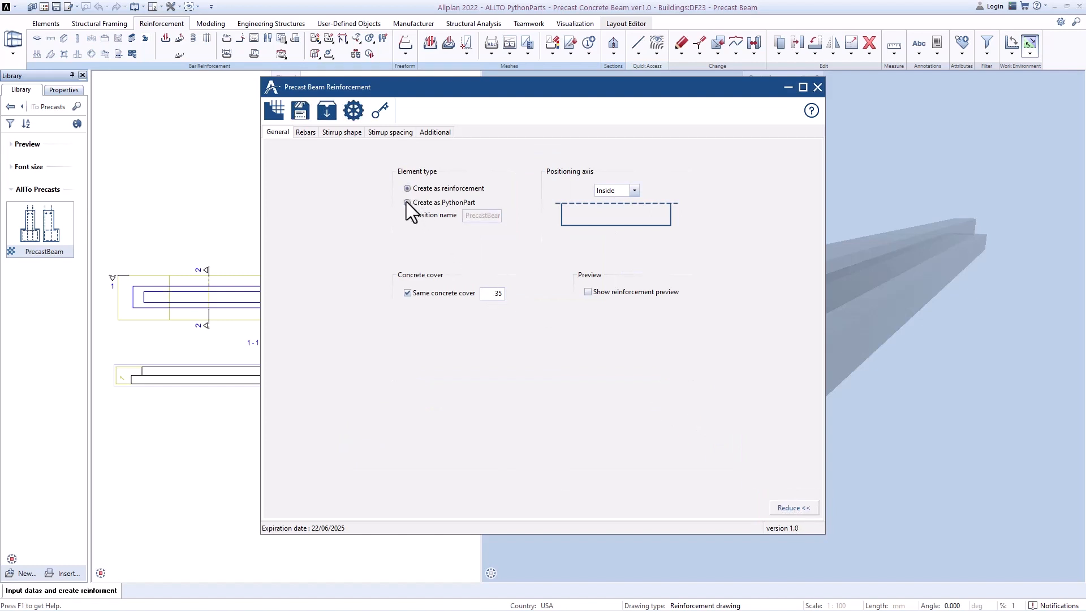
{"action": "left_click", "coordinate": [407, 202]}
{"action": "left_click_drag", "start_coordinate": [472, 215], "coordinate": [522, 219]}
{"action": "left_click", "coordinate": [407, 293]}
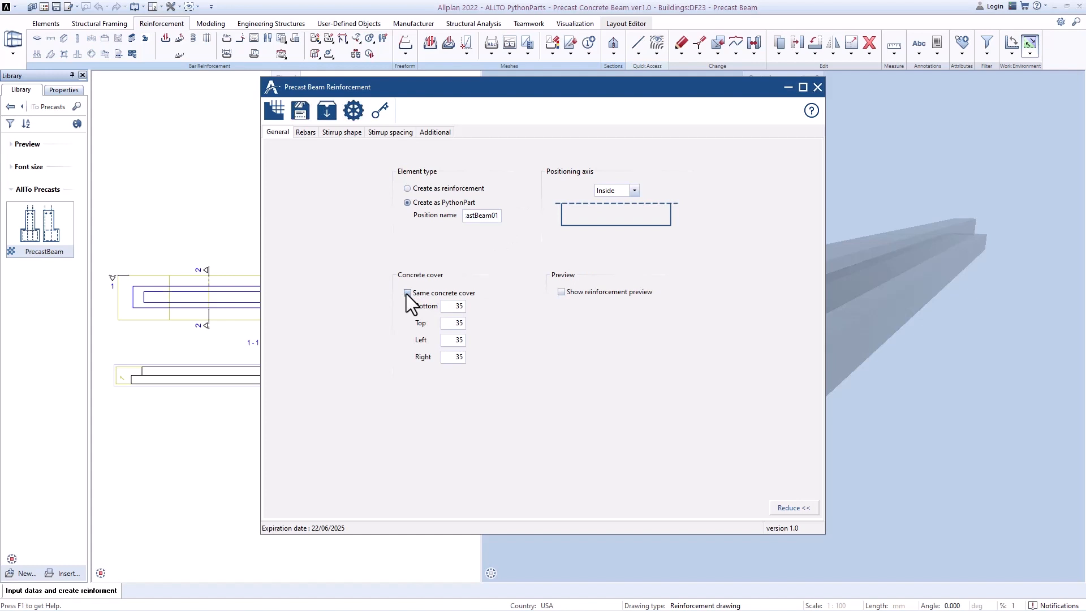
{"action": "left_click", "coordinate": [407, 292]}
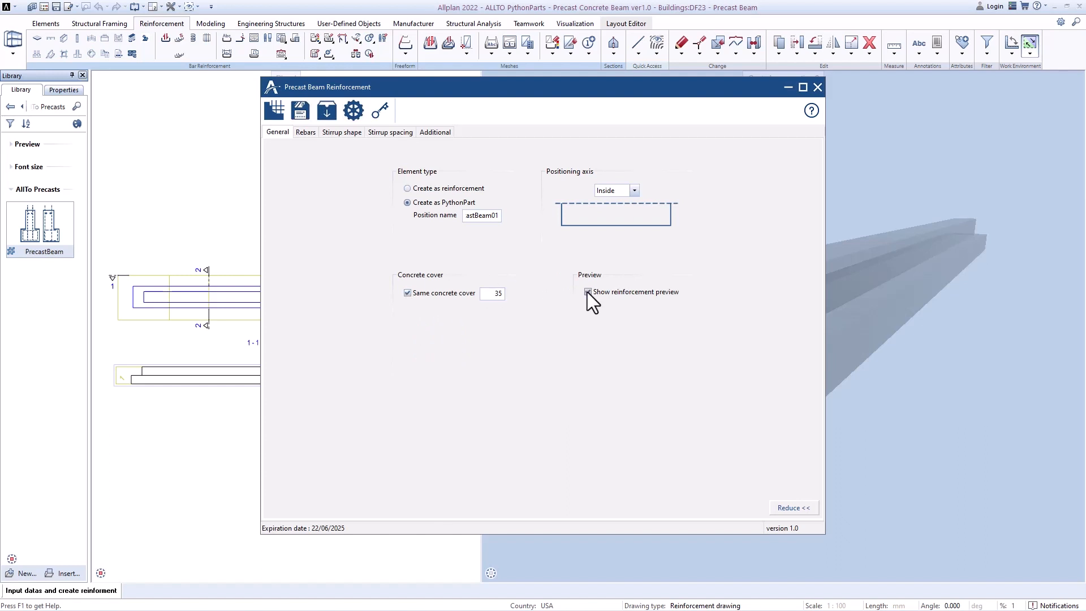
Step: Set the beam's positioning axis to Outside
{"action": "left_click", "coordinate": [635, 194]}
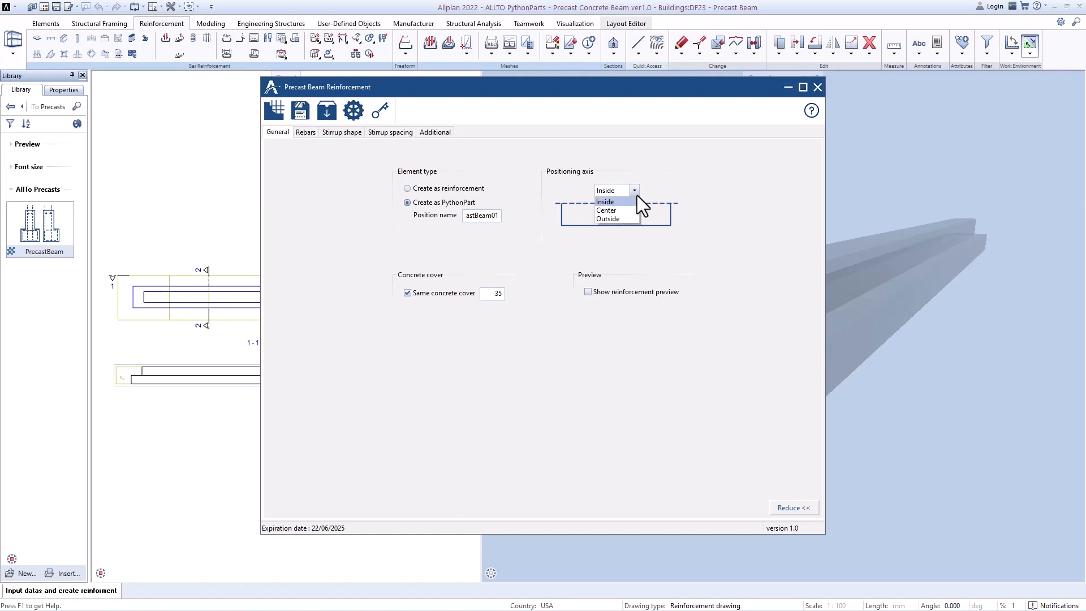
{"action": "left_click", "coordinate": [619, 210]}
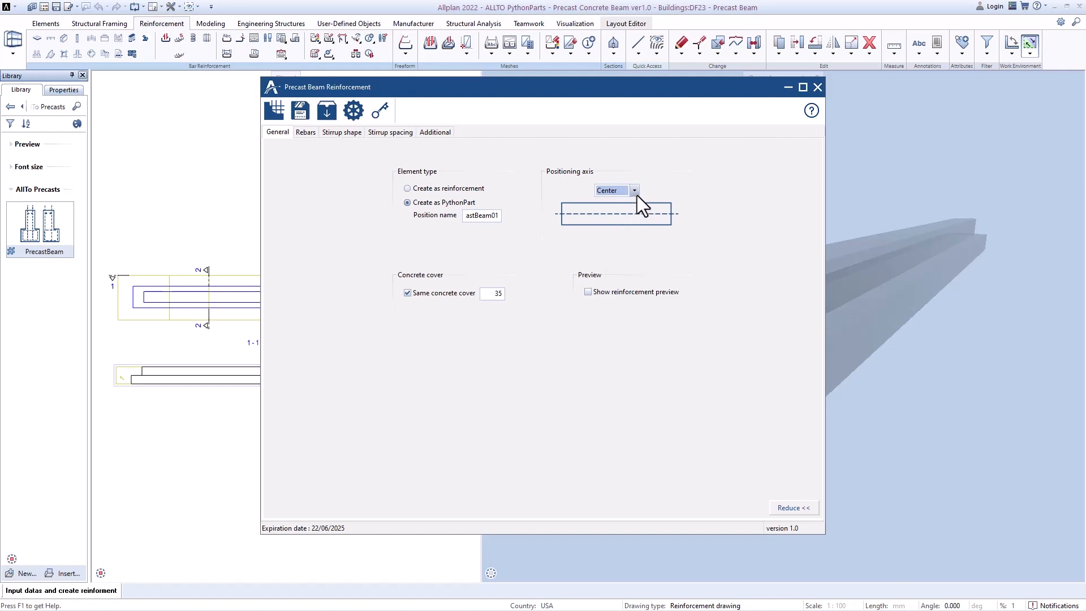
{"action": "left_click", "coordinate": [636, 192]}
{"action": "left_click", "coordinate": [605, 218]}
Step: Place the beam reinforcement in the plan along the lower edge of the beam outline, from its left corner to its right corner
{"action": "left_click", "coordinate": [271, 117]}
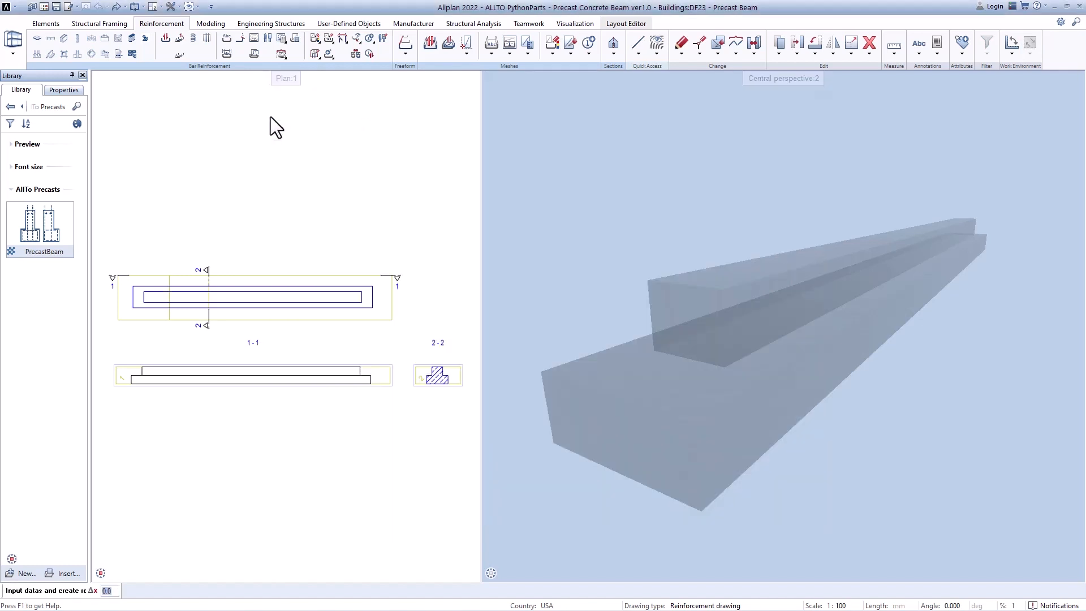
{"action": "left_click", "coordinate": [137, 308]}
{"action": "left_click", "coordinate": [372, 308]}
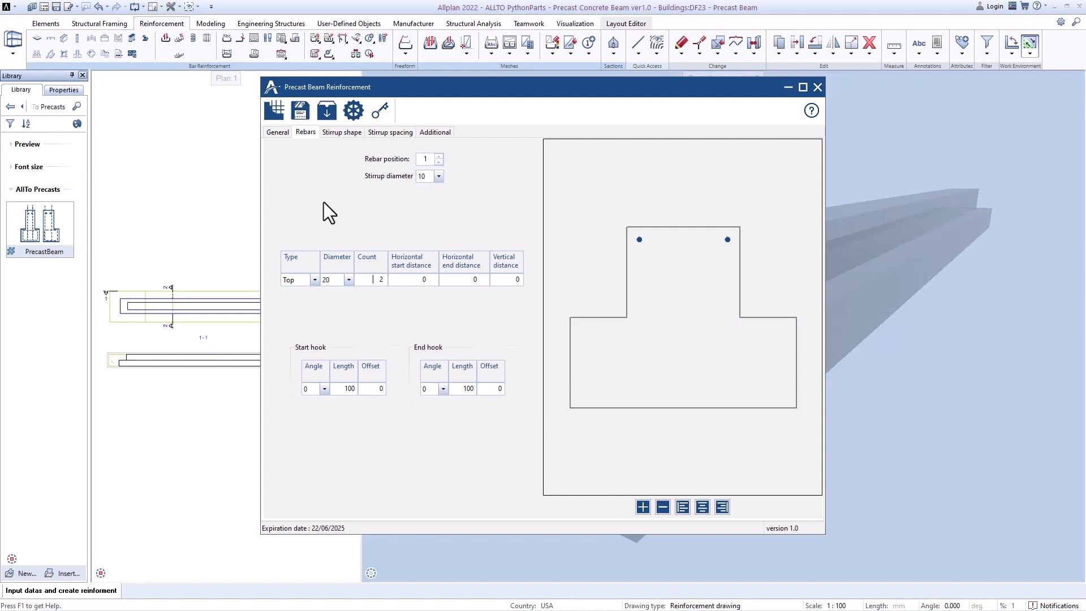
Step: Try the Center, SeatTop and Bottom types for the first rebar position and return it to Top
{"action": "left_click", "coordinate": [439, 177]}
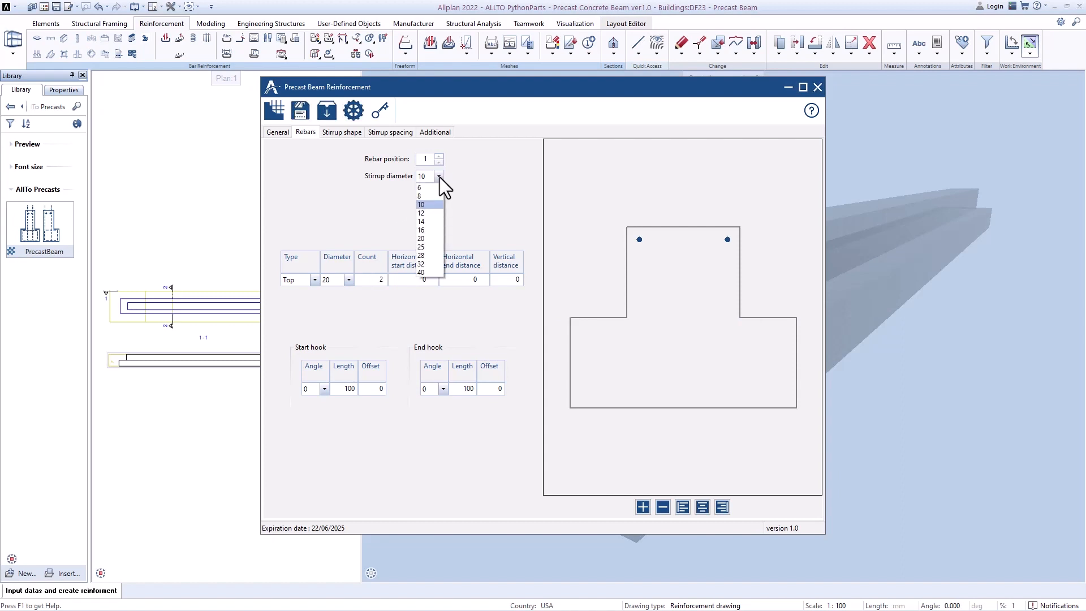
{"action": "left_click", "coordinate": [439, 178]}
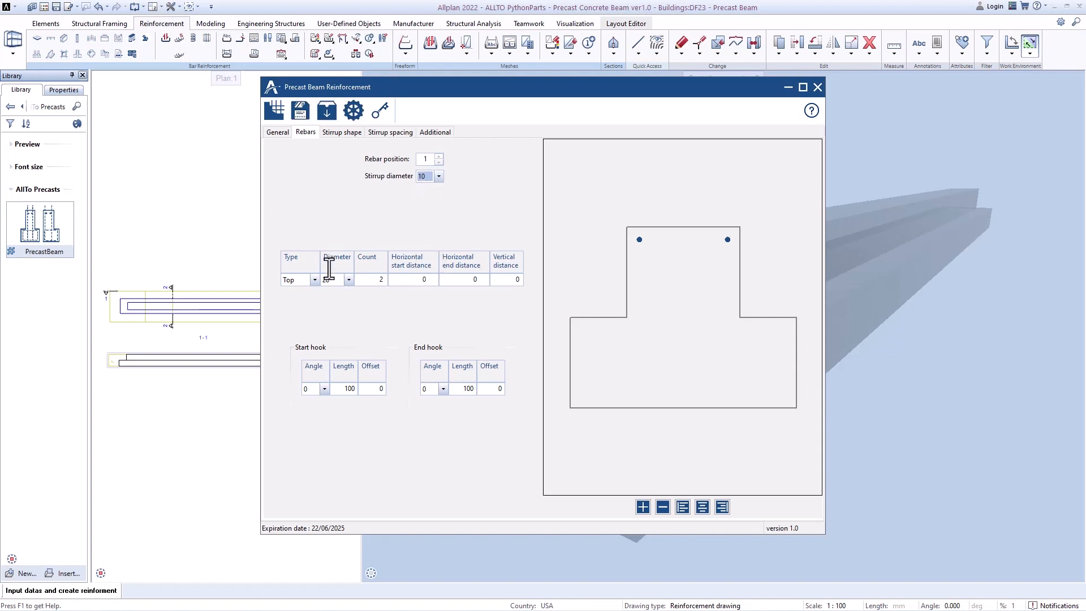
{"action": "left_click", "coordinate": [313, 280]}
{"action": "left_click", "coordinate": [307, 300]}
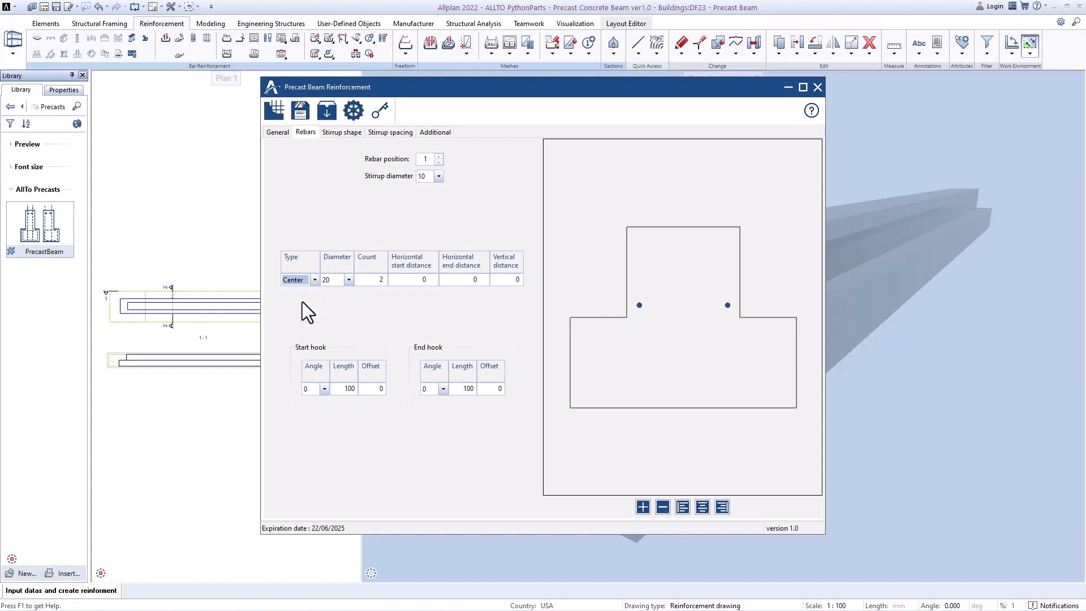
{"action": "left_click", "coordinate": [315, 281]}
{"action": "left_click", "coordinate": [301, 307]}
{"action": "left_click", "coordinate": [314, 280]}
{"action": "left_click", "coordinate": [299, 317]}
{"action": "left_click", "coordinate": [315, 281]}
{"action": "left_click", "coordinate": [297, 292]}
Step: Keep the first top rebar row at diameter 20 and set its count to 3
{"action": "left_click", "coordinate": [348, 281]}
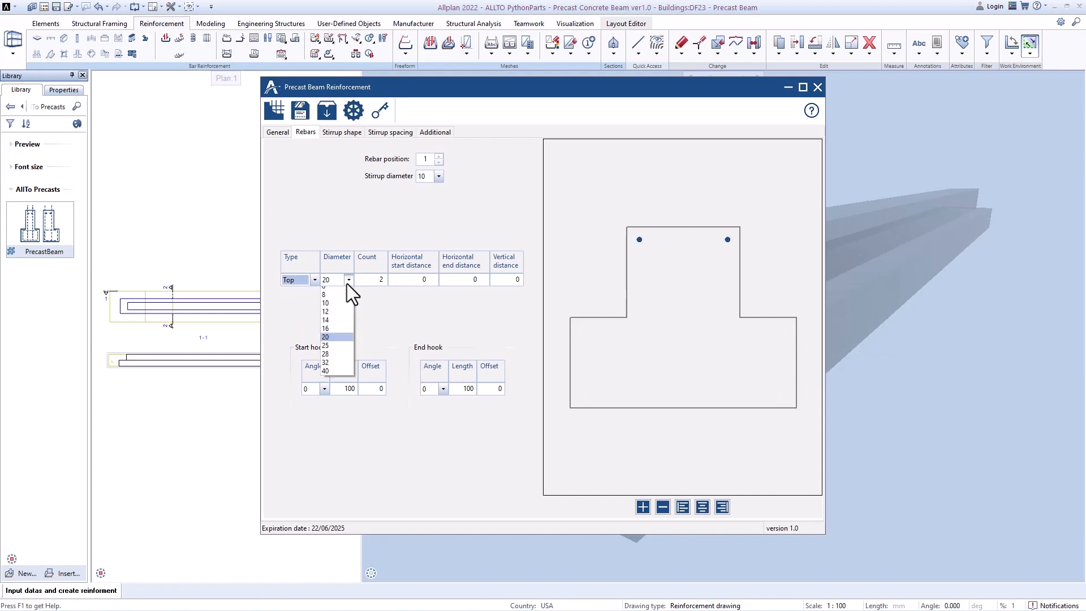
{"action": "left_click", "coordinate": [348, 282]}
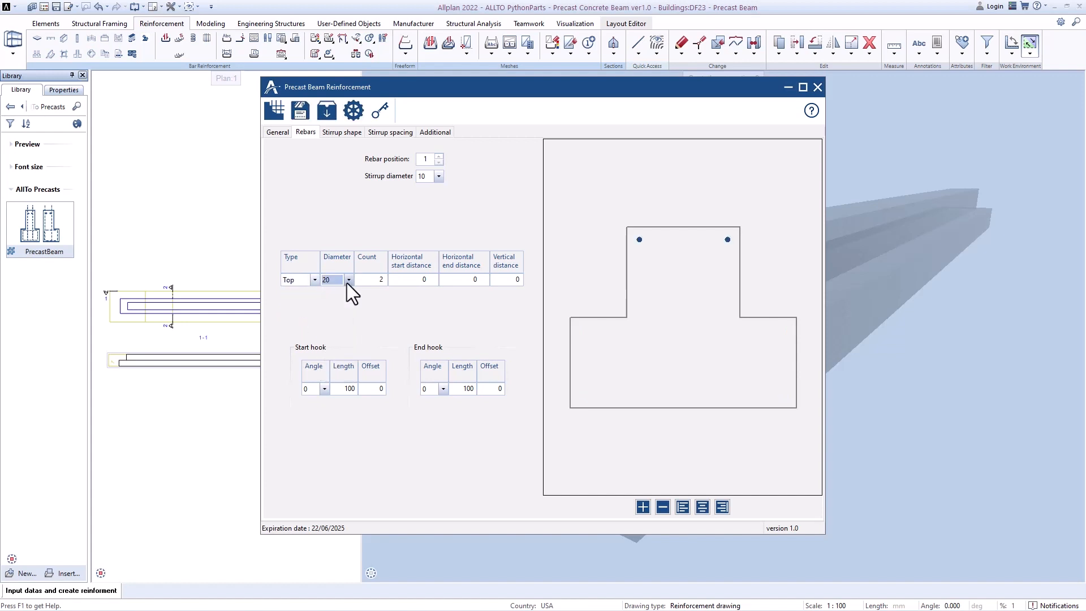
{"action": "double_click", "coordinate": [365, 280]}
{"action": "type", "text": "3"}
Step: Try 100 for the first row's horizontal start, horizontal end and vertical distances, and reset all three to 0
{"action": "double_click", "coordinate": [407, 280]}
{"action": "type", "text": "100"}
{"action": "double_click", "coordinate": [463, 280]}
{"action": "type", "text": "100"}
{"action": "double_click", "coordinate": [505, 279]}
{"action": "type", "text": "100"}
{"action": "double_click", "coordinate": [505, 280]}
{"action": "type", "text": "0"}
{"action": "double_click", "coordinate": [473, 279]}
{"action": "type", "text": "0"}
{"action": "double_click", "coordinate": [421, 280]}
{"action": "type", "text": "0"}
Step: Add a second top rebar row with a count of 2 and a vertical distance of 150
{"action": "left_click", "coordinate": [641, 508]}
{"action": "double_click", "coordinate": [373, 280]}
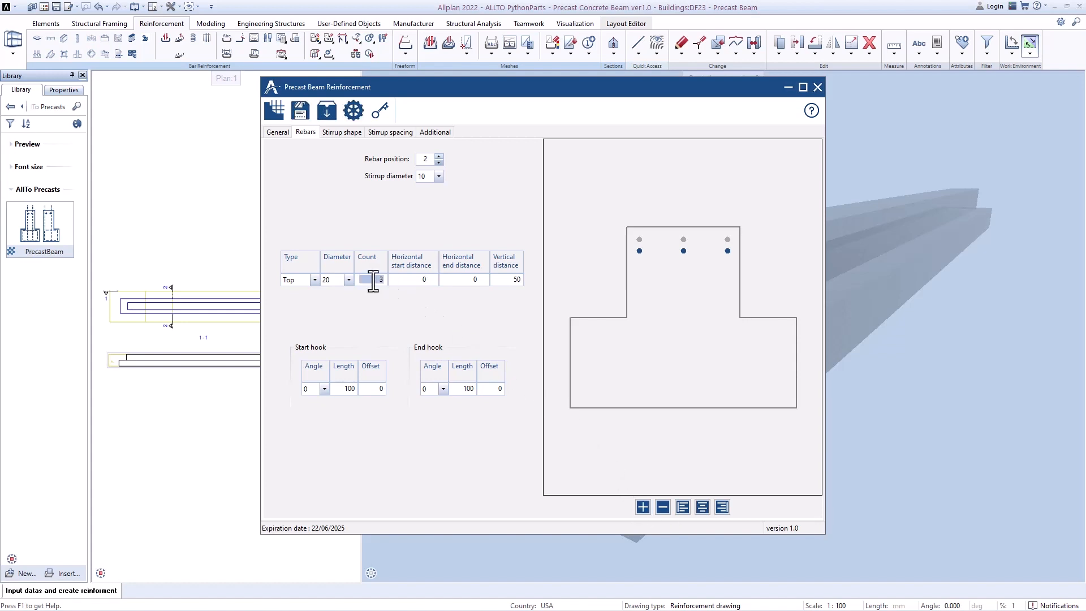
{"action": "type", "text": "2"}
{"action": "double_click", "coordinate": [505, 279]}
{"action": "type", "text": "150"}
Step: Add a third rebar row of two bars and set its type to Bottom
{"action": "left_click", "coordinate": [642, 506]}
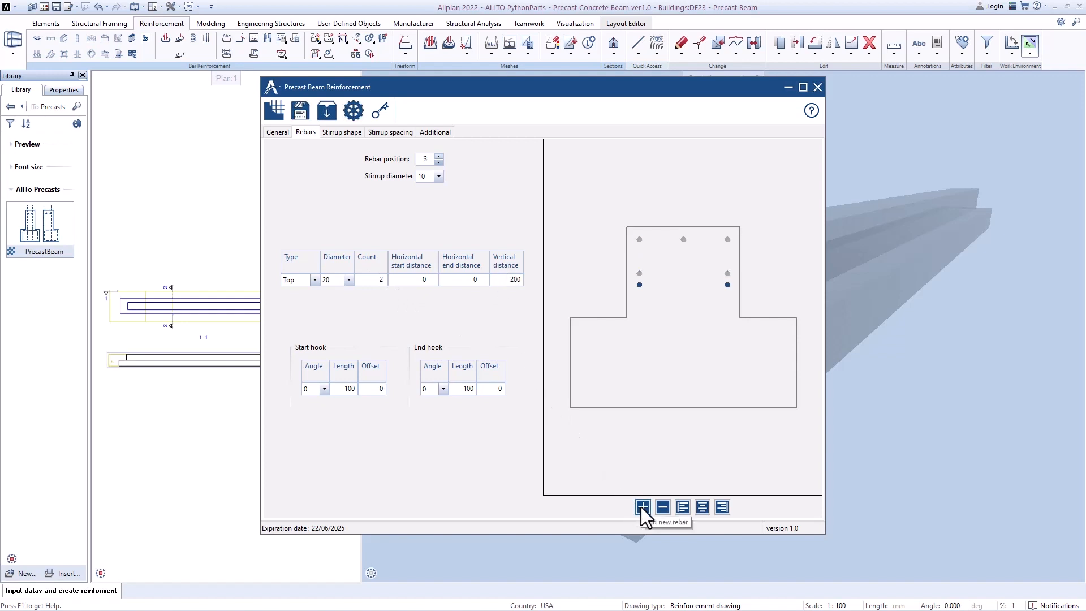
{"action": "left_click", "coordinate": [314, 279]}
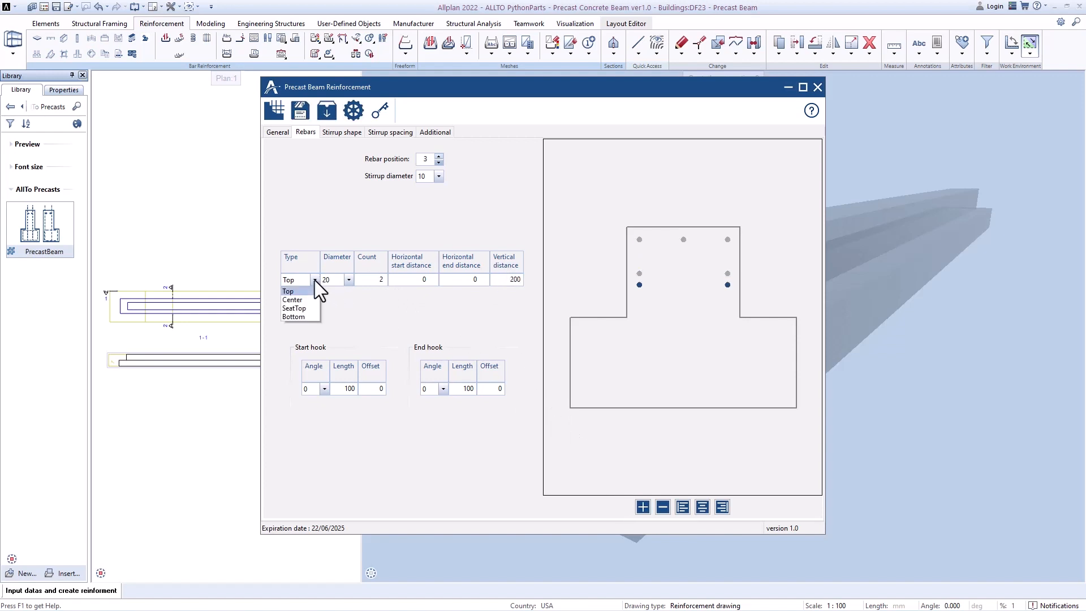
{"action": "left_click", "coordinate": [298, 316]}
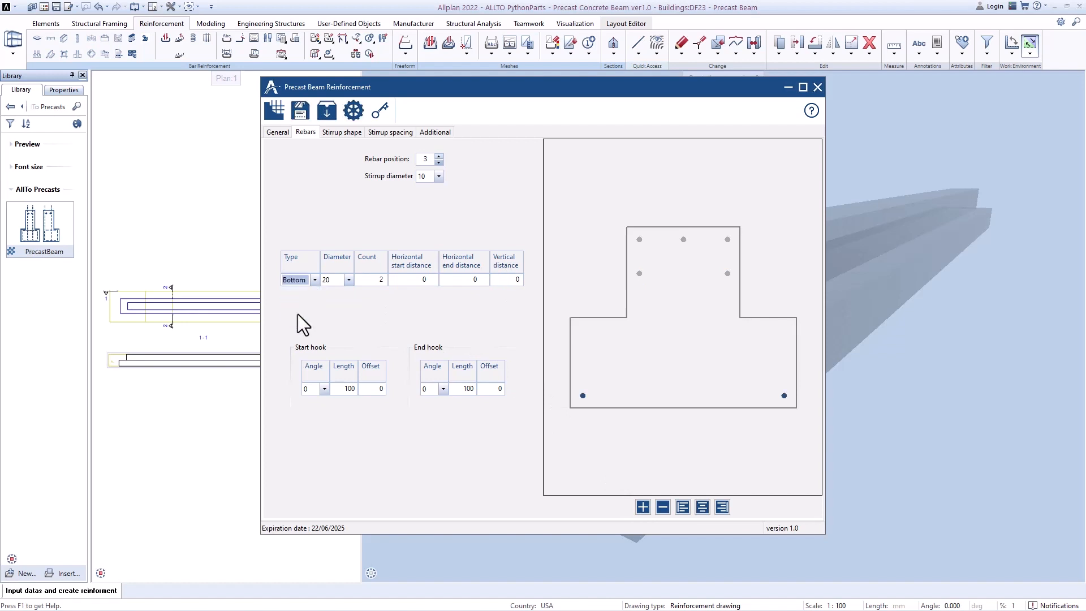
Step: Add another bottom rebar row of 3 bars and align its left and right ends with the top row's outer bars
{"action": "left_click", "coordinate": [643, 507]}
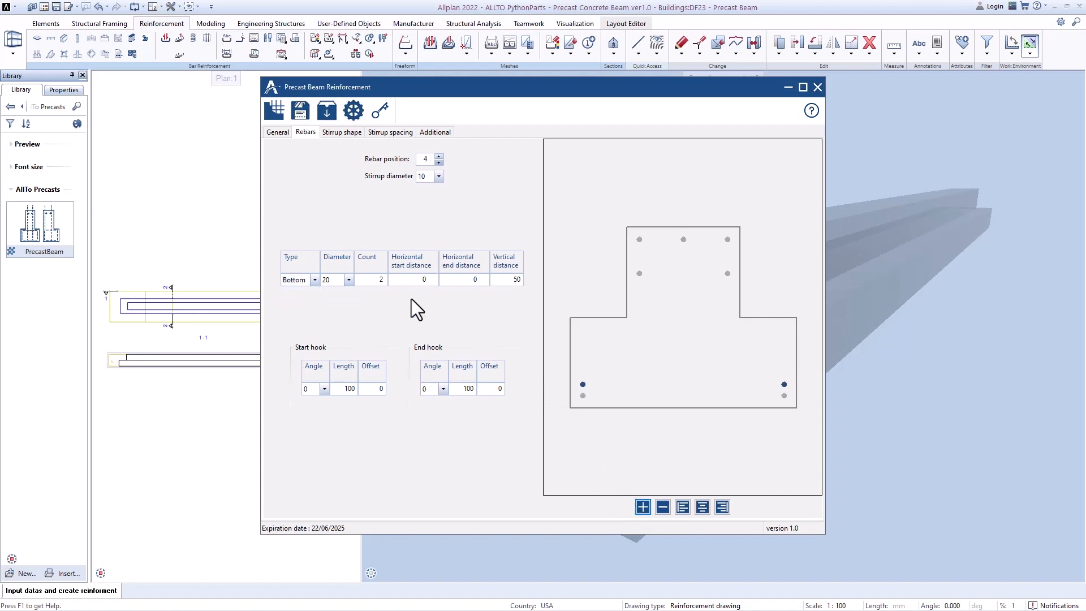
{"action": "left_click", "coordinate": [360, 279]}
{"action": "type", "text": "3"}
{"action": "left_click", "coordinate": [681, 507]}
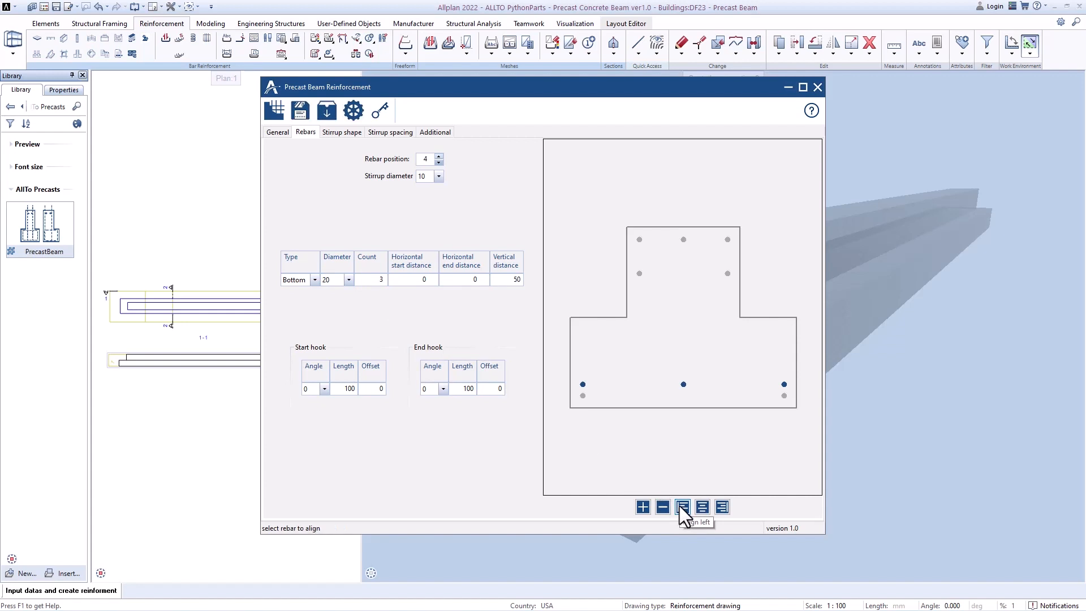
{"action": "left_click", "coordinate": [639, 240]}
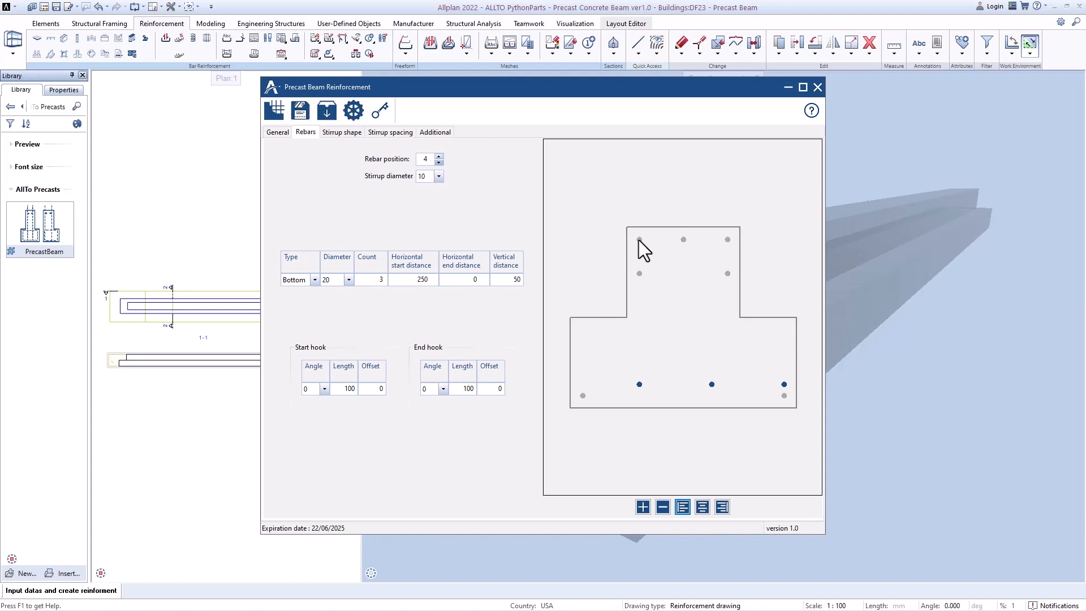
{"action": "left_click", "coordinate": [723, 506]}
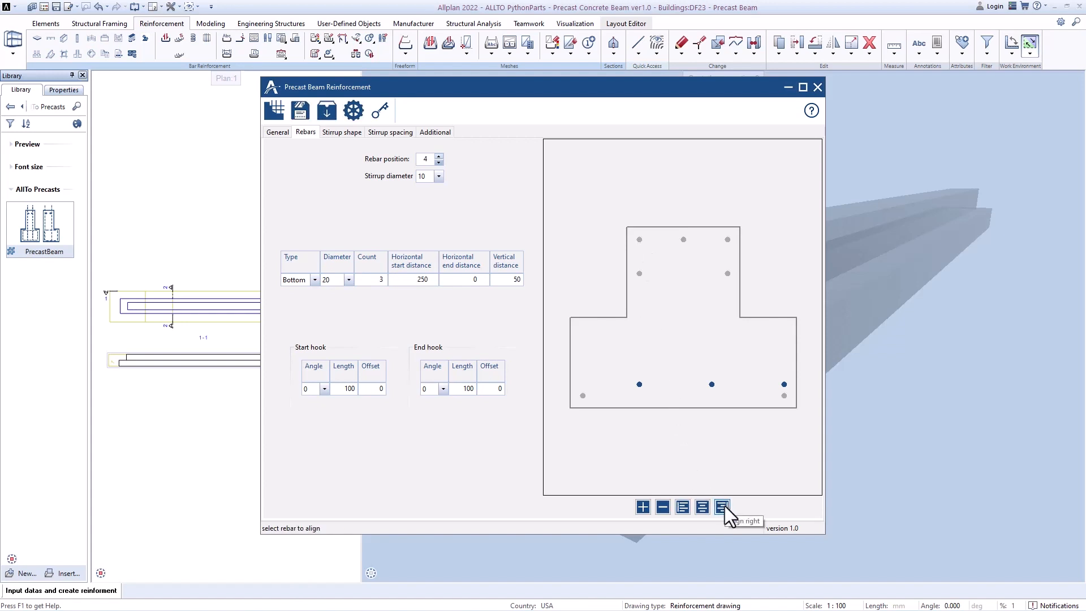
{"action": "left_click", "coordinate": [727, 240]}
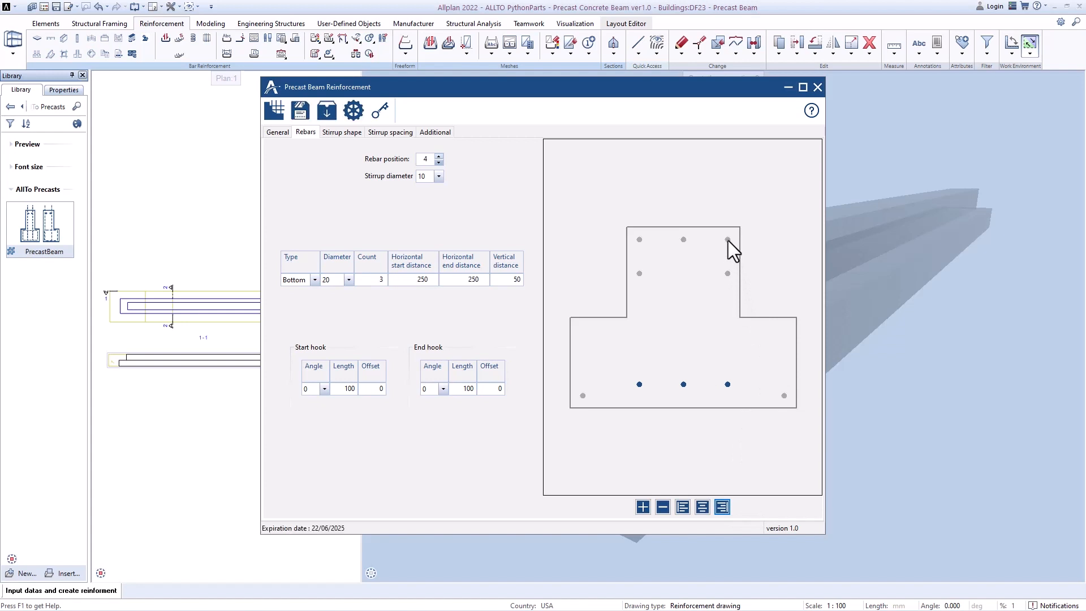
Step: Add a fifth rebar row with a count of 2 and interlace it with the three-bar bottom row
{"action": "left_click", "coordinate": [641, 508]}
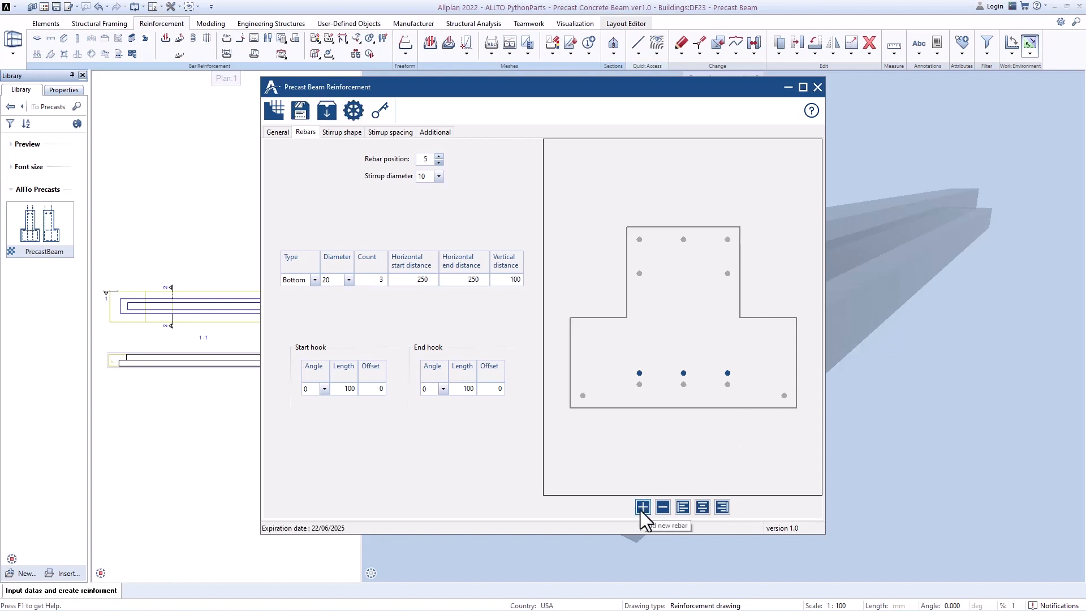
{"action": "left_click", "coordinate": [370, 282]}
{"action": "type", "text": "2"}
{"action": "left_click", "coordinate": [703, 504]}
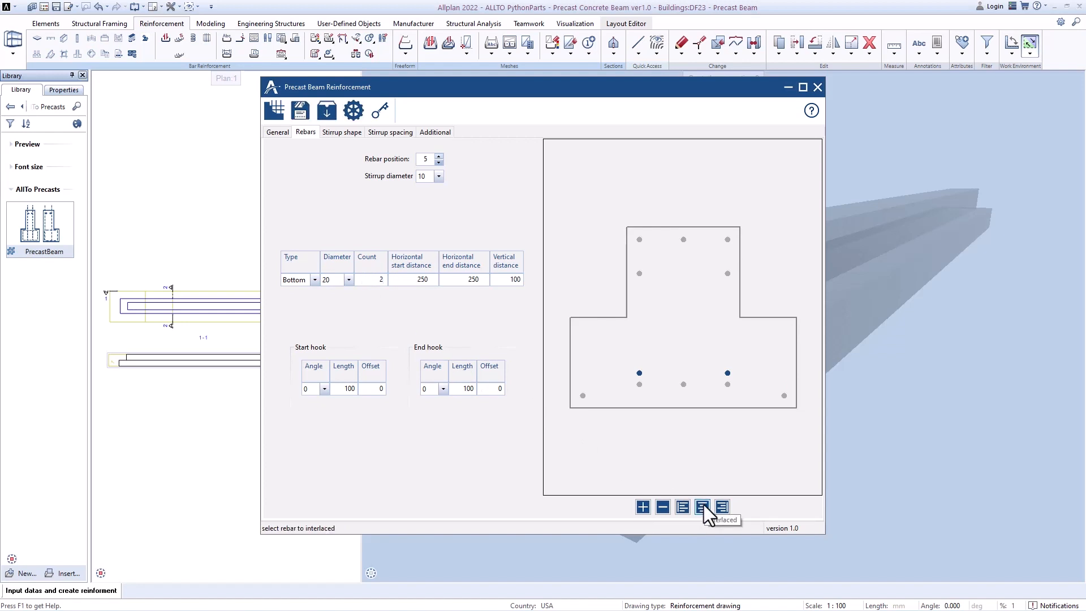
{"action": "left_click", "coordinate": [728, 383]}
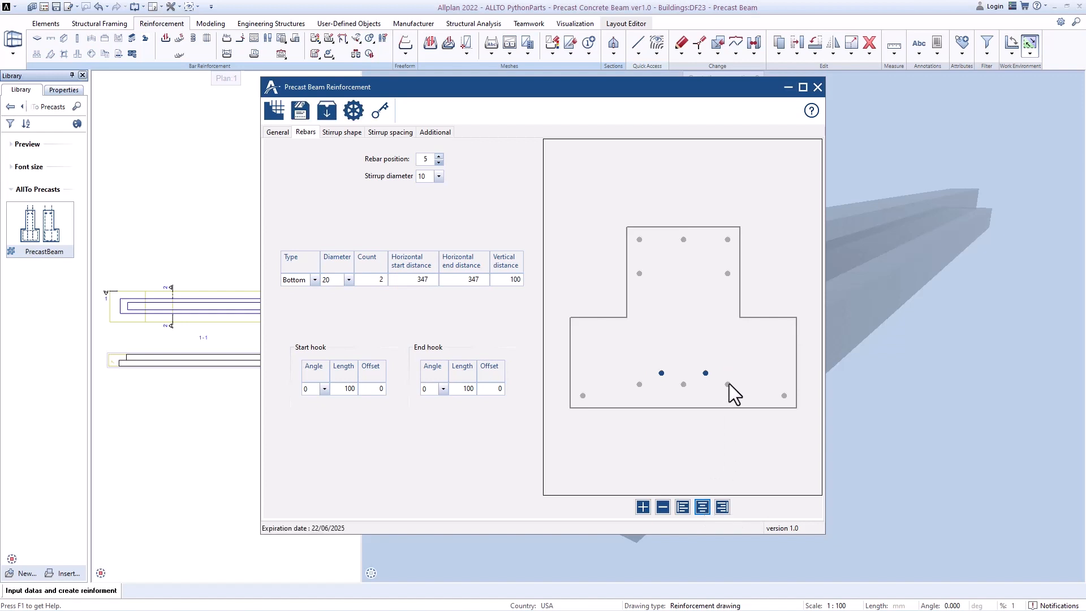
Step: Change the fifth rebar row's type to SeatTop and set its horizontal start and end distances to 0
{"action": "left_click", "coordinate": [314, 280]}
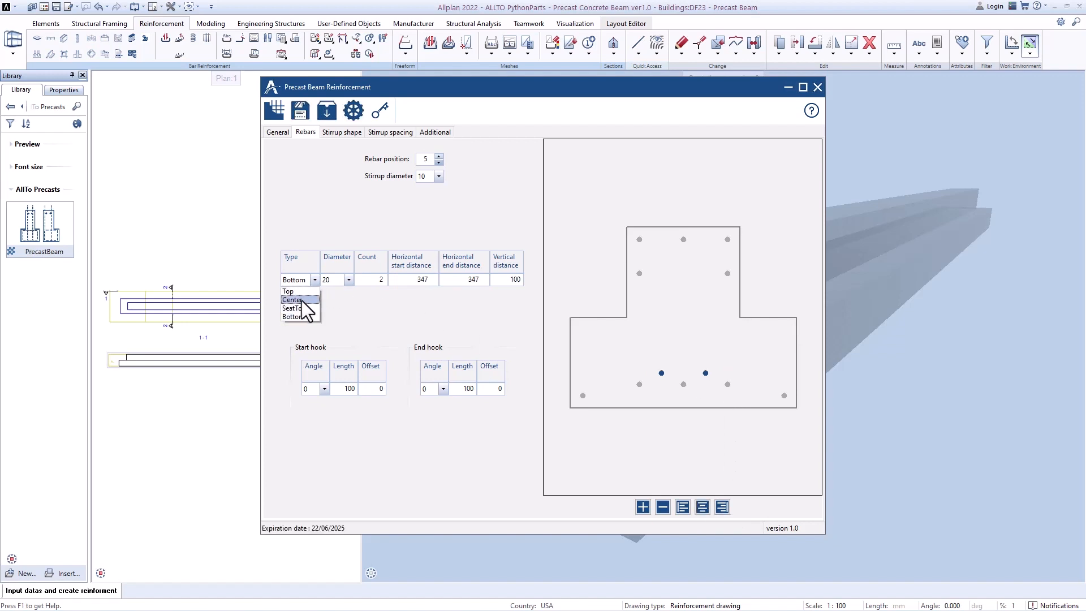
{"action": "left_click", "coordinate": [294, 310]}
{"action": "left_click", "coordinate": [411, 279]}
{"action": "type", "text": "0"}
{"action": "left_click", "coordinate": [464, 281]}
{"action": "type", "text": "0"}
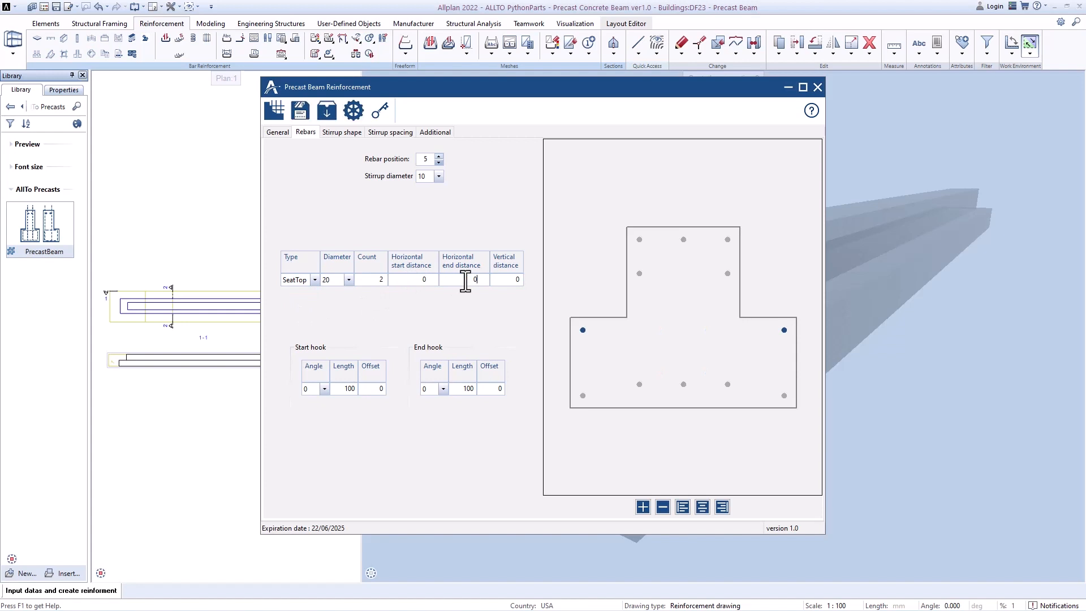
Step: Set the three-bar bottom row's vertical distance to 0 and go back through the remaining rebar rows to the first
{"action": "left_click", "coordinate": [439, 163]}
{"action": "double_click", "coordinate": [506, 279]}
{"action": "type", "text": "0"}
{"action": "left_click", "coordinate": [439, 162]}
{"action": "left_click", "coordinate": [440, 162]}
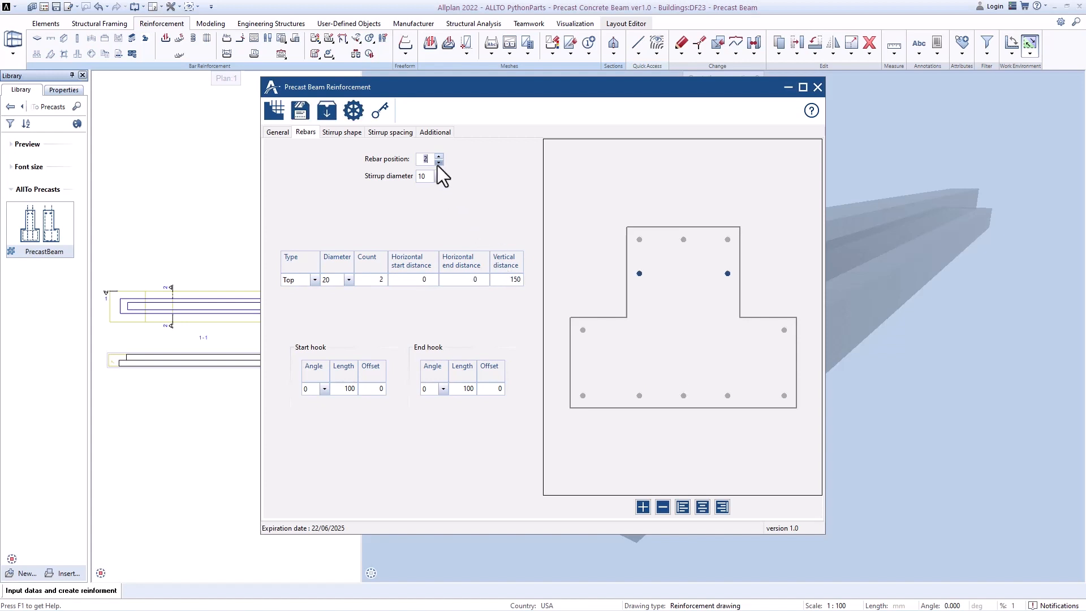
{"action": "left_click", "coordinate": [439, 162]}
Step: Place the longitudinal reinforcement in the plan view between the lower start and end corners of the beam outline
{"action": "left_click", "coordinate": [271, 114]}
{"action": "left_click", "coordinate": [120, 313]}
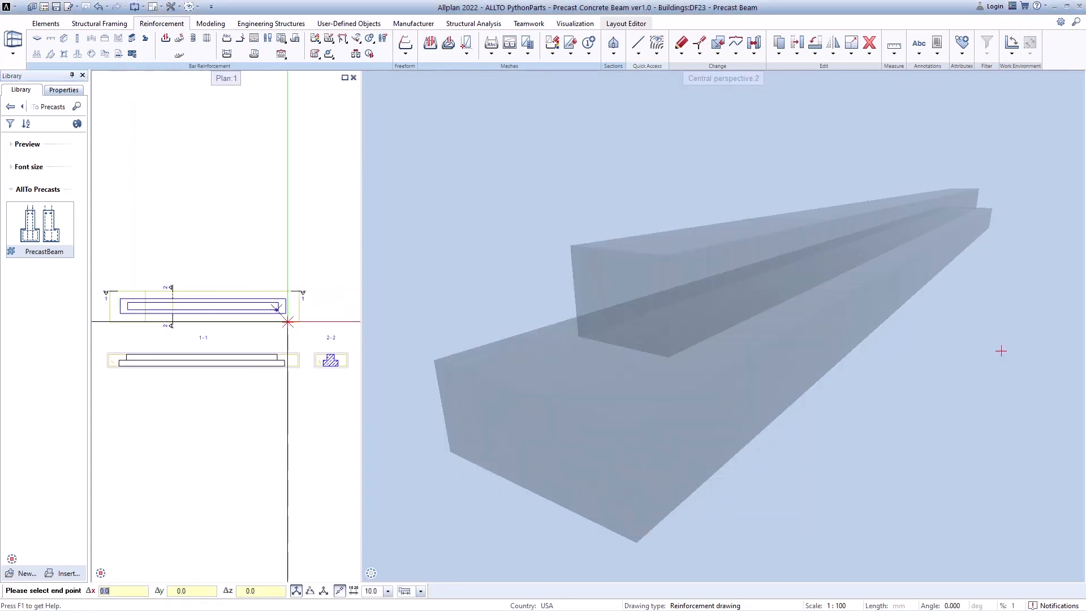
{"action": "left_click", "coordinate": [287, 314]}
{"action": "key", "text": "Escape"}
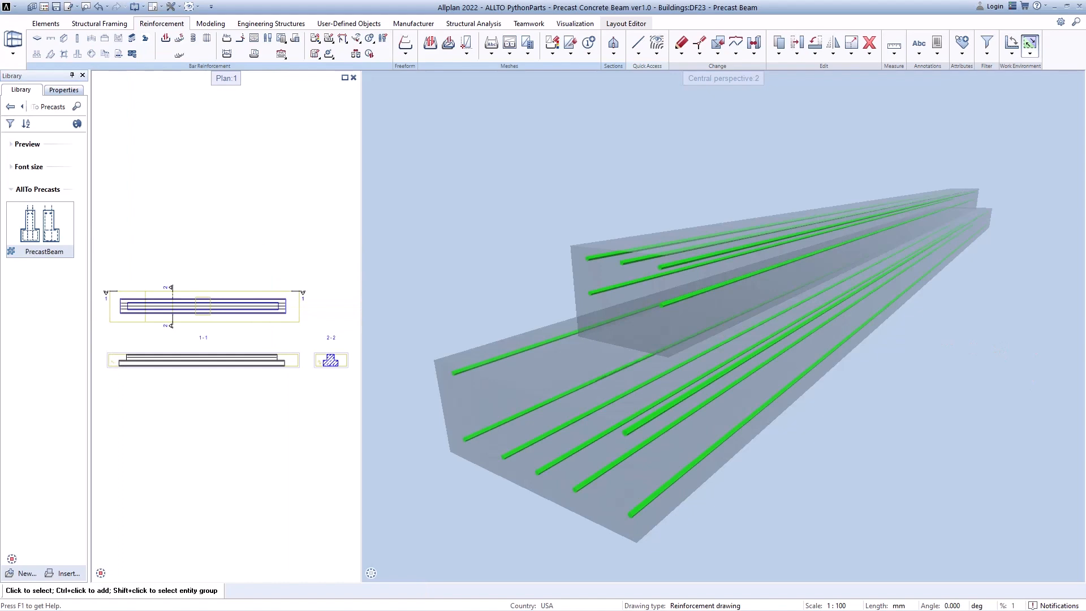
{"action": "middle_click_drag", "start_coordinate": [744, 302], "coordinate": [696, 260], "text": "shift"}
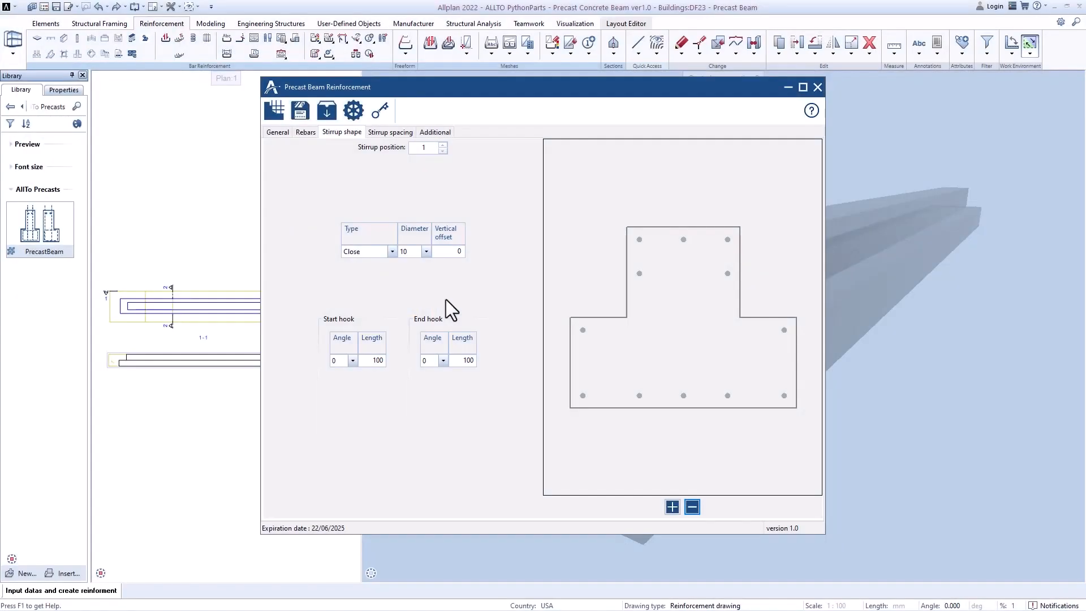
Step: Start a new stirrup and review its type and diameter options, keeping type Close and diameter 10
{"action": "left_click", "coordinate": [671, 506]}
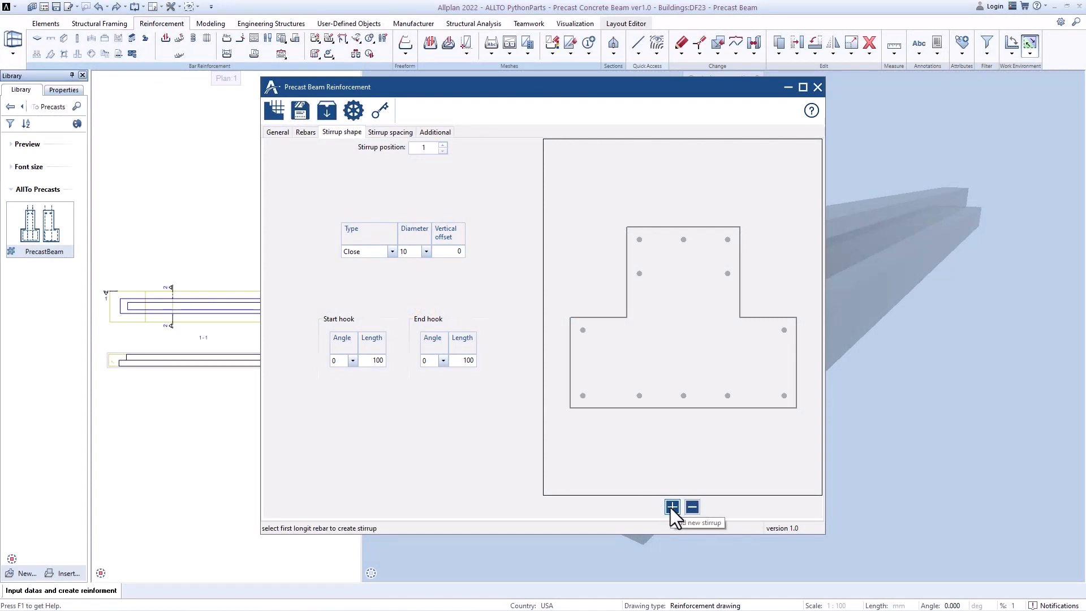
{"action": "left_click", "coordinate": [392, 252]}
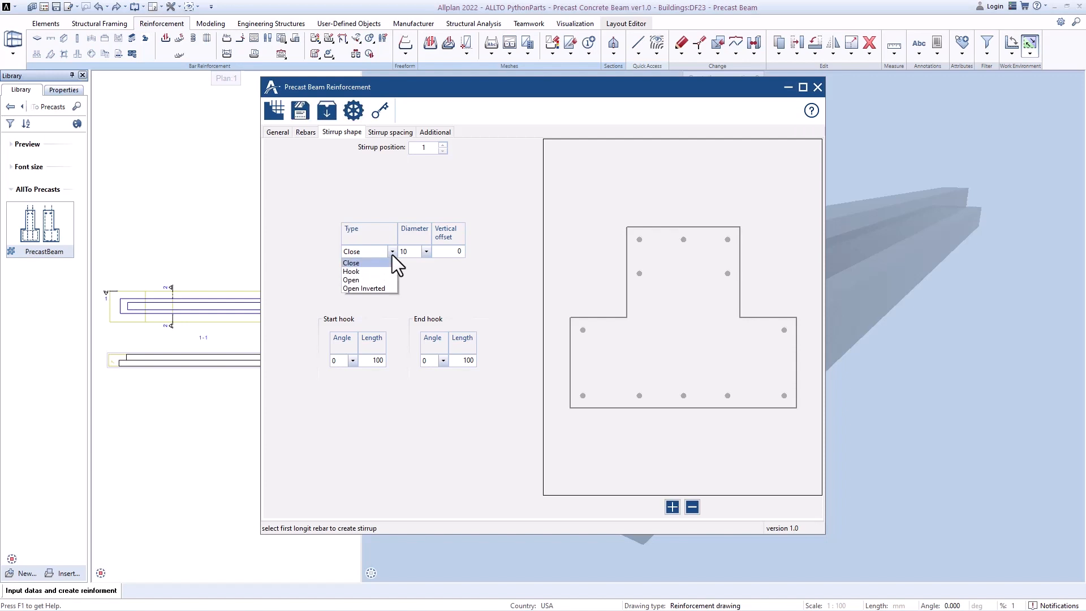
{"action": "left_click", "coordinate": [392, 253]}
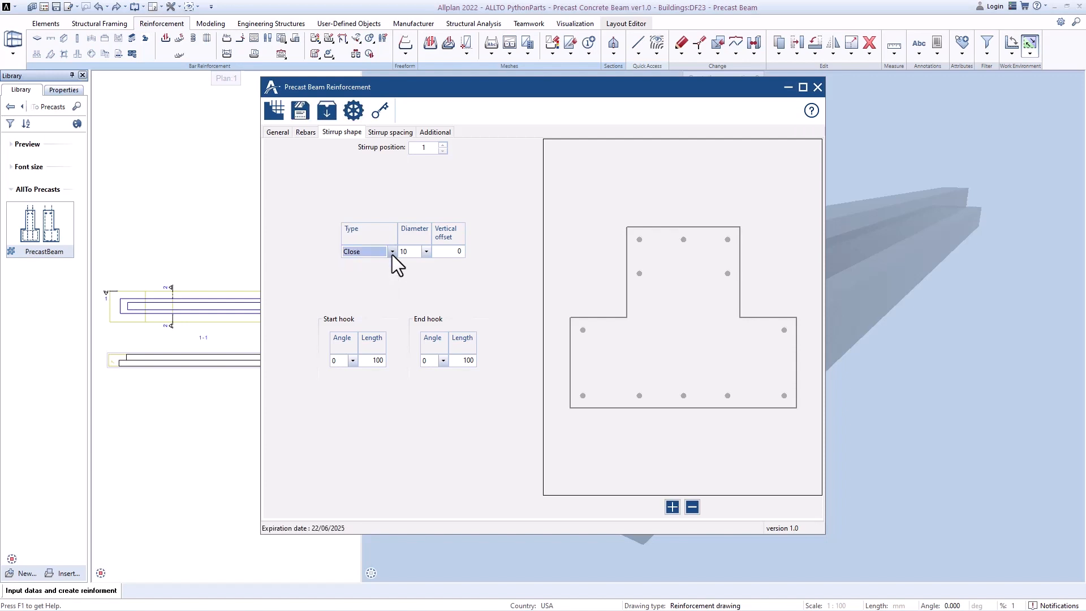
{"action": "left_click", "coordinate": [427, 252]}
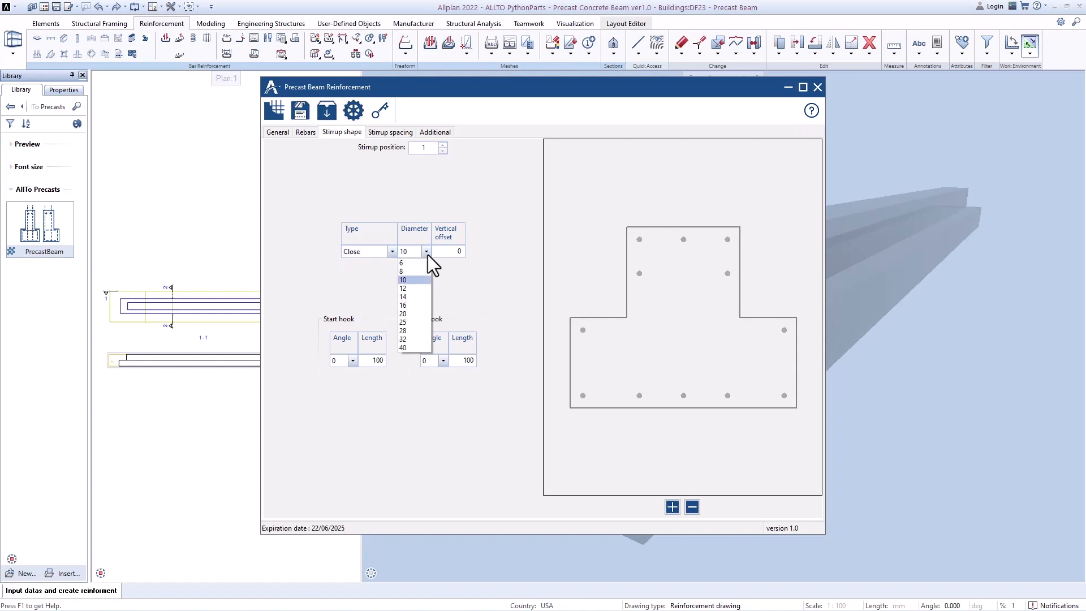
{"action": "left_click", "coordinate": [428, 252]}
{"action": "key", "text": "Tab"}
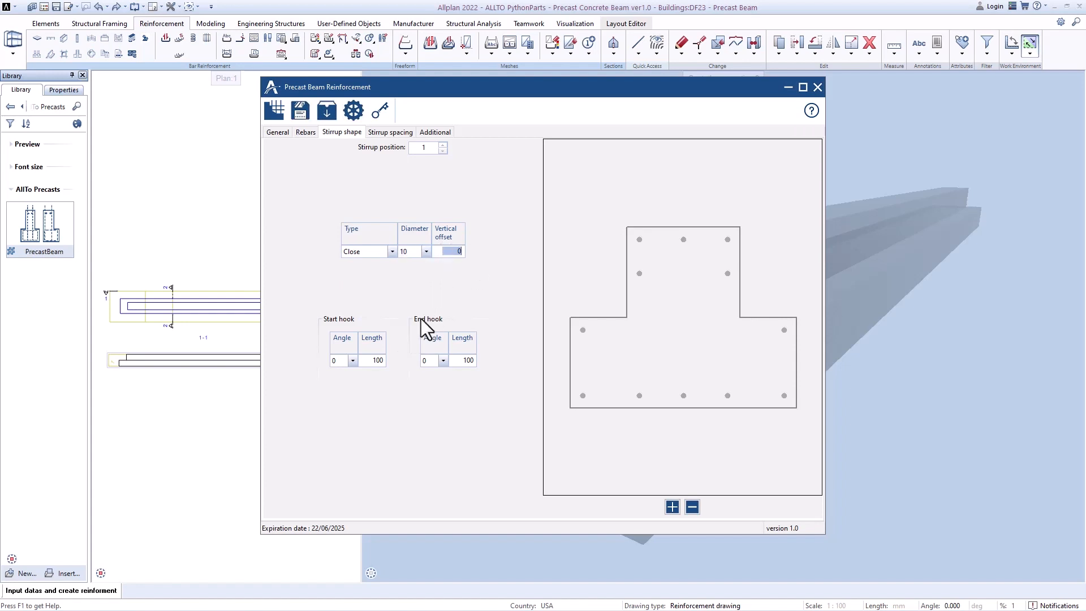
Step: Set the start and end hook angles to 135 and create the closed stirrup around the flange between its diagonally opposite corner rebars
{"action": "left_click", "coordinate": [352, 361]}
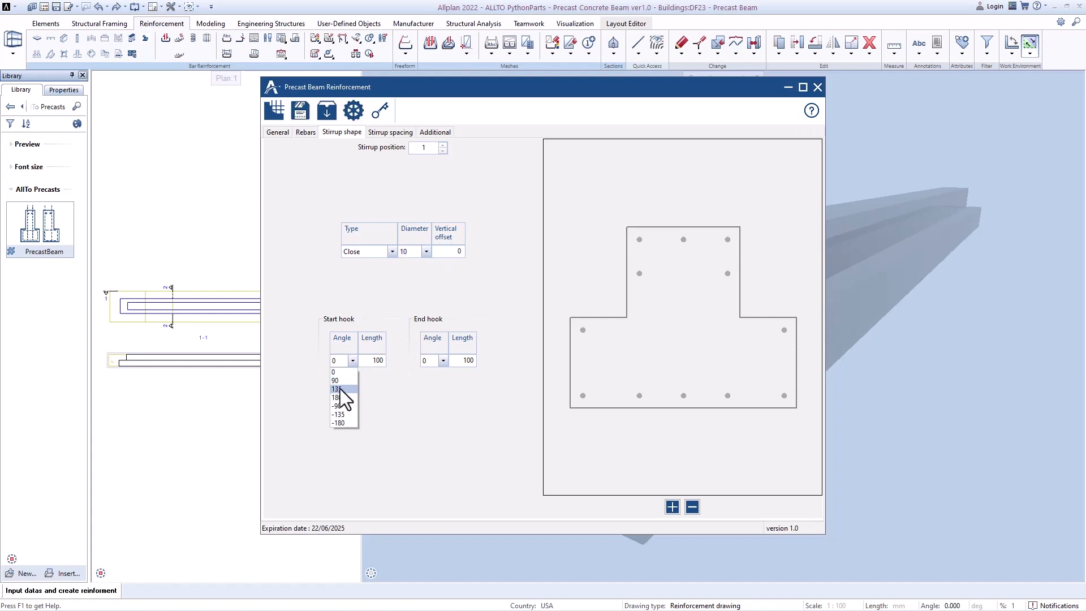
{"action": "left_click", "coordinate": [338, 390]}
{"action": "double_click", "coordinate": [373, 360]}
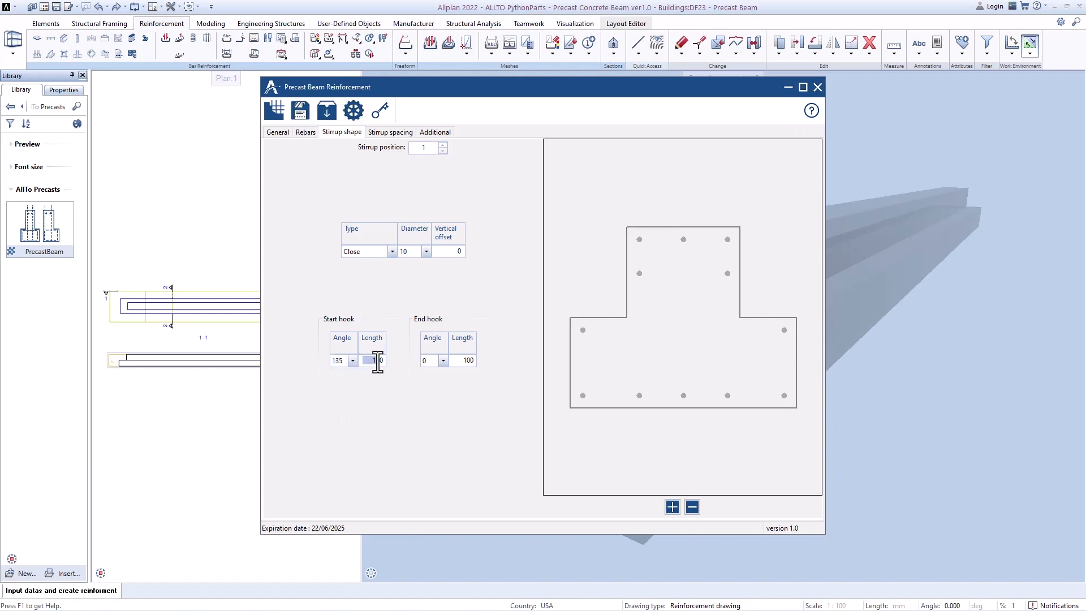
{"action": "left_click", "coordinate": [443, 361]}
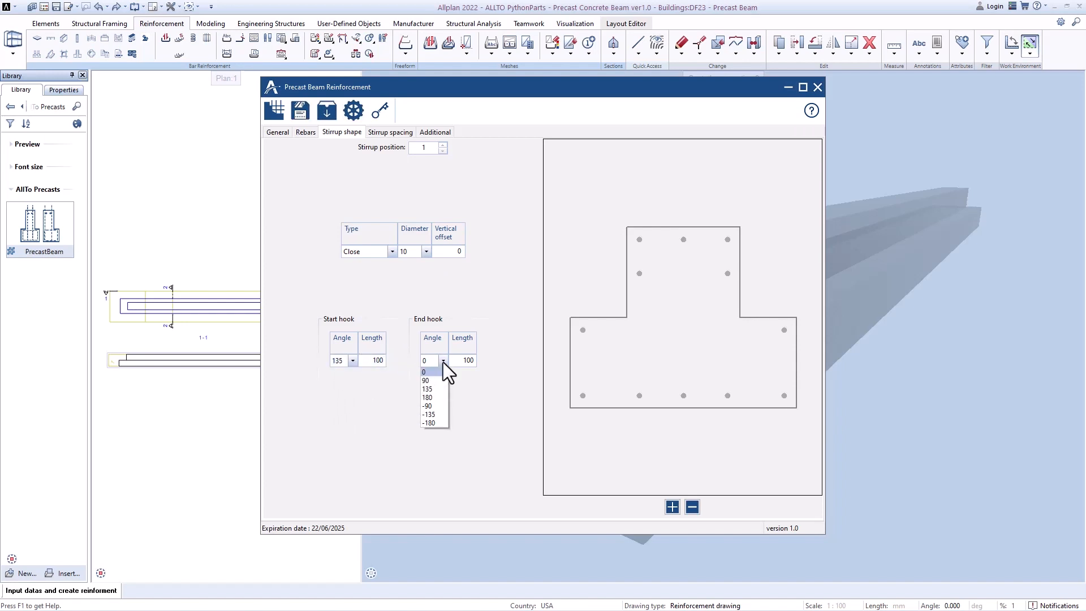
{"action": "left_click", "coordinate": [432, 388]}
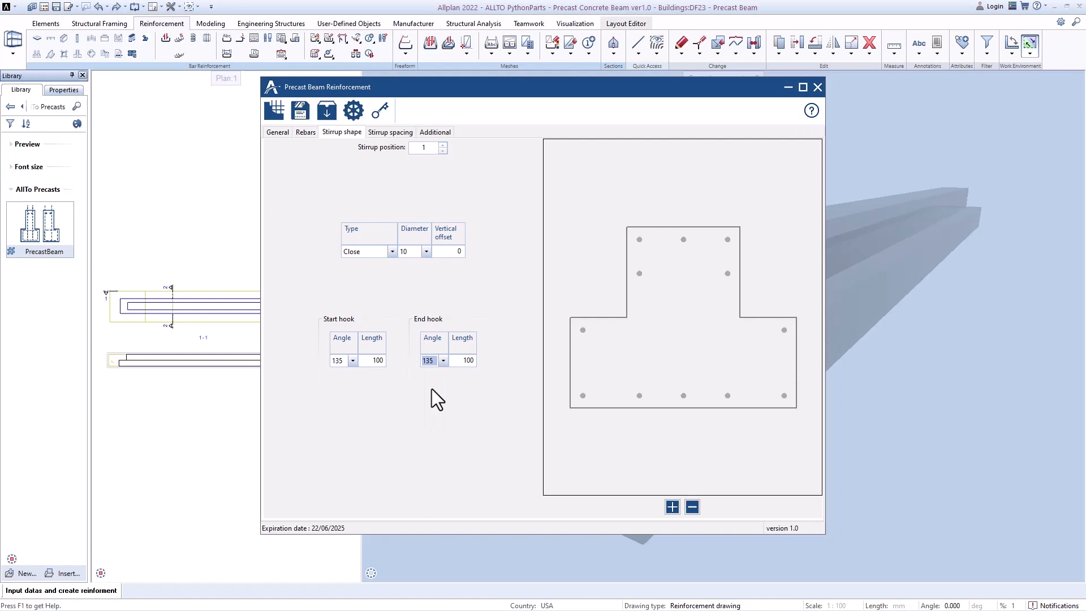
{"action": "left_click", "coordinate": [583, 330]}
{"action": "left_click", "coordinate": [783, 395]}
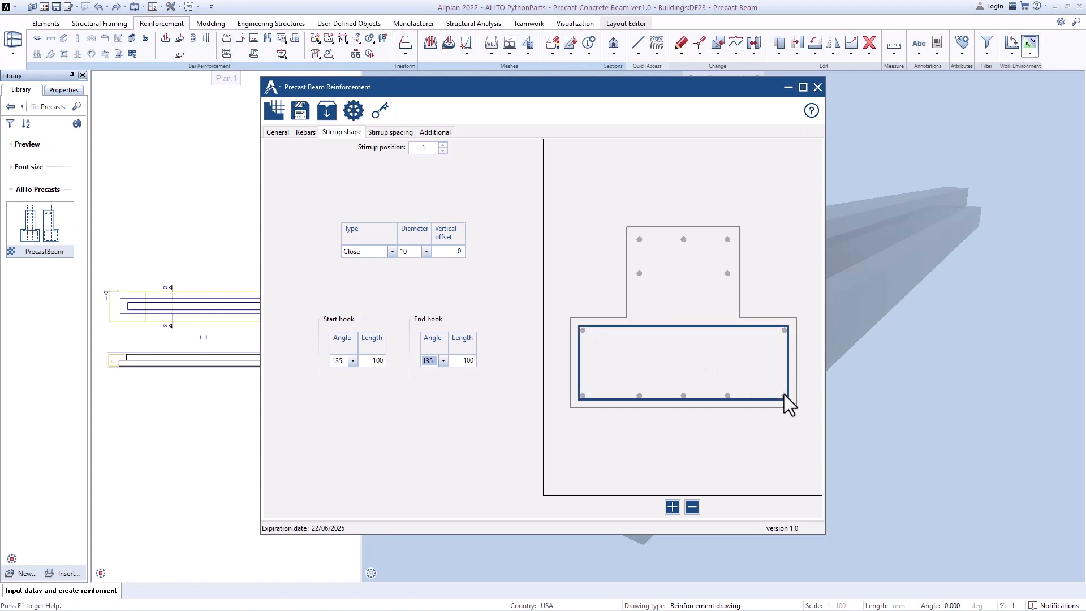
Step: Add a second closed stirrup around the web, from the top row's left rebar to the inner right bottom rebar
{"action": "left_click", "coordinate": [672, 507]}
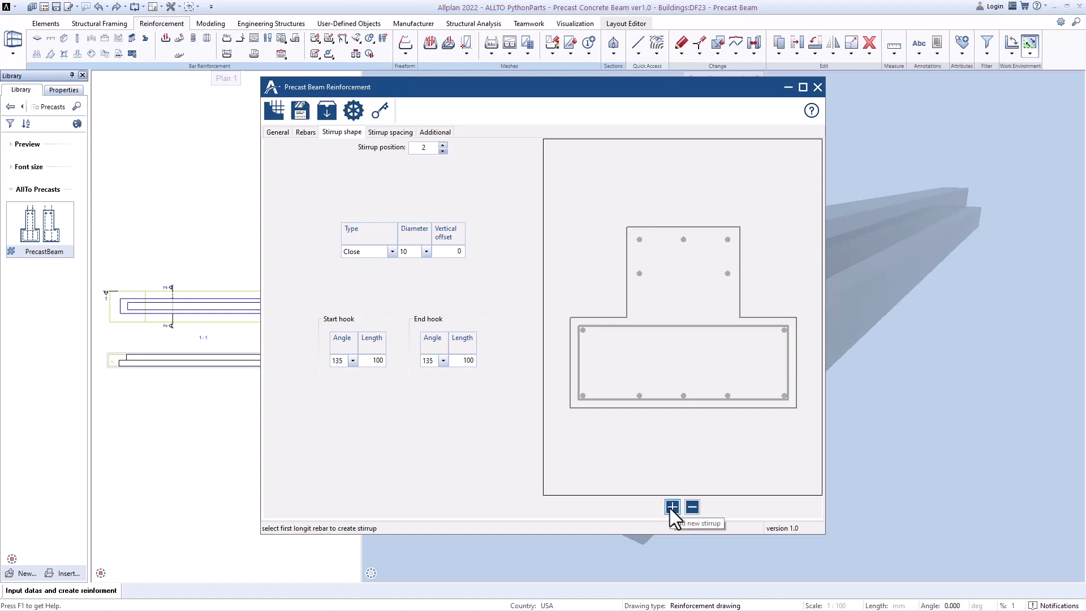
{"action": "left_click", "coordinate": [638, 239]}
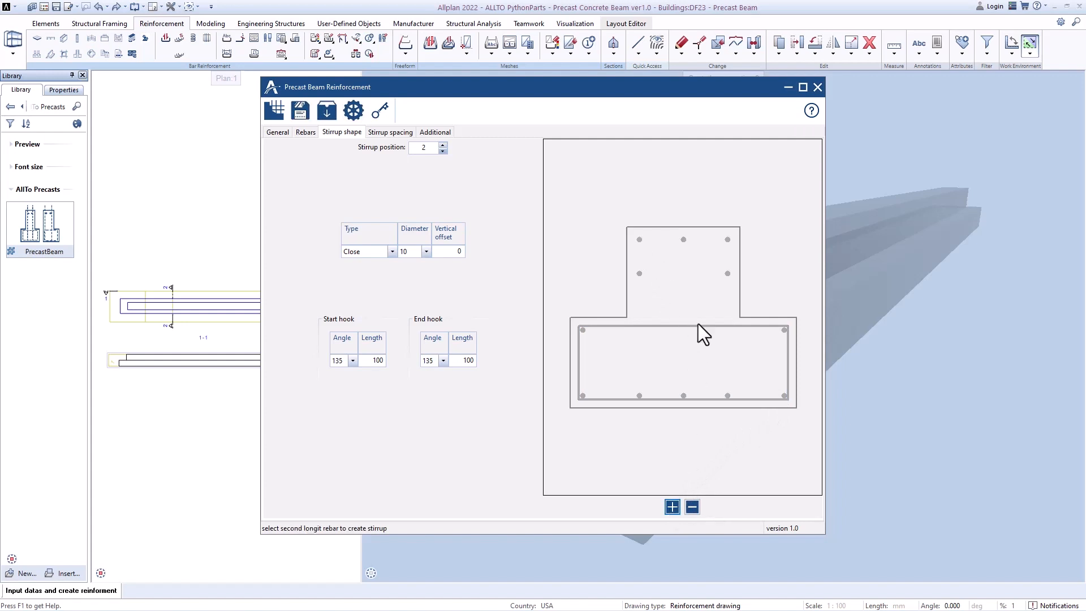
{"action": "left_click", "coordinate": [728, 396]}
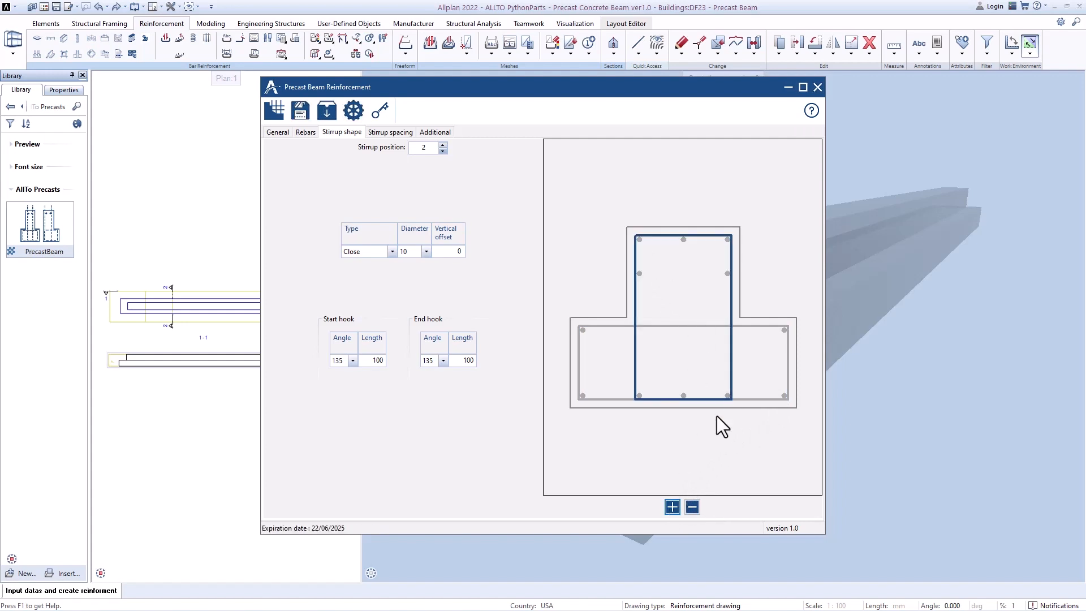
Step: Add a third stirrup between the middle top and middle bottom rebars and change its type to Hook
{"action": "left_click", "coordinate": [672, 505]}
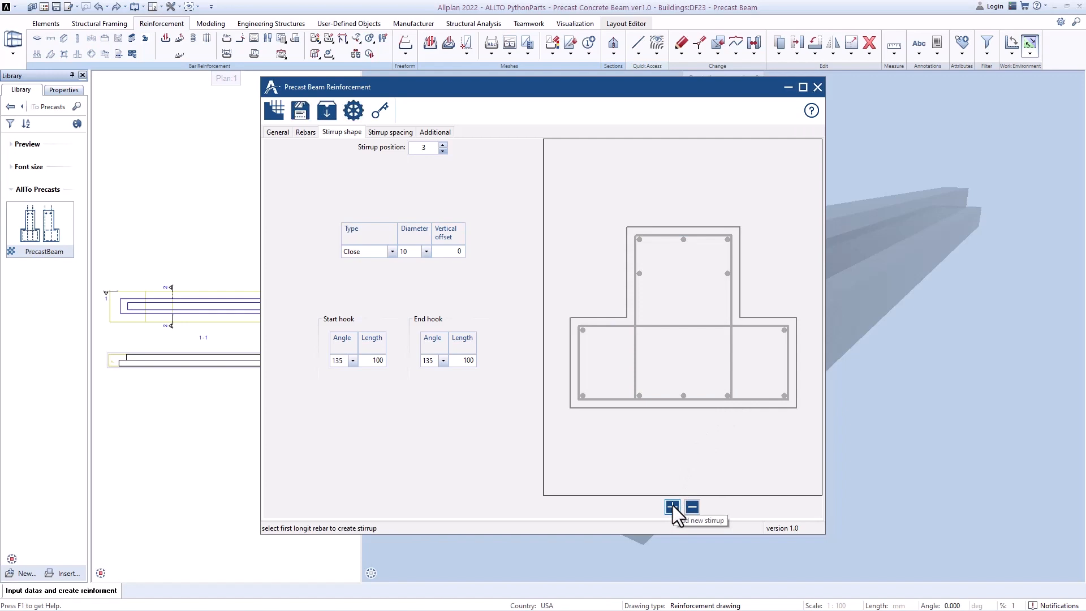
{"action": "left_click", "coordinate": [684, 239]}
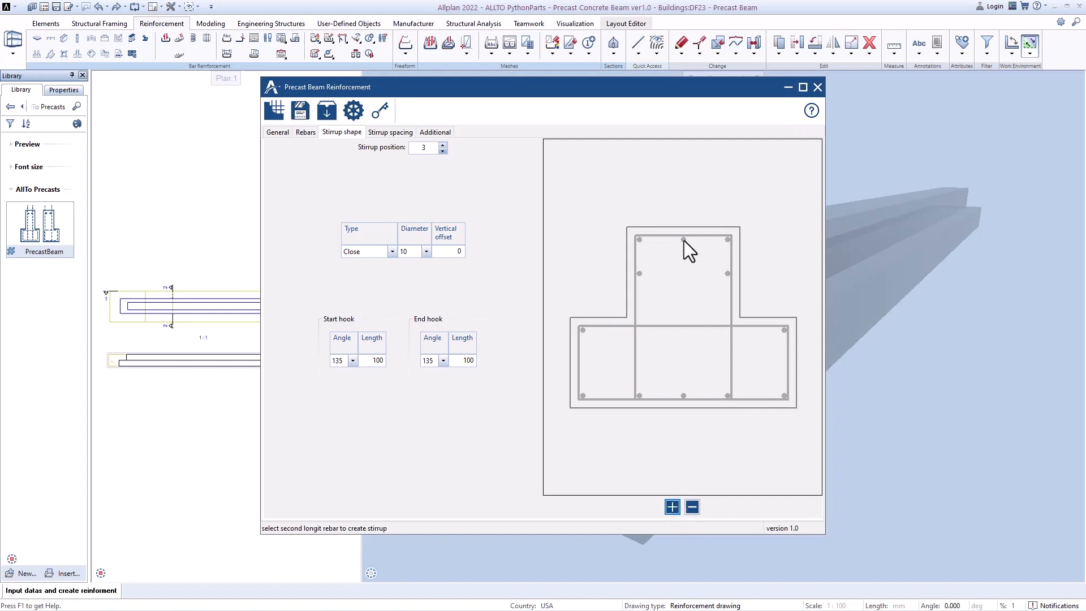
{"action": "left_click", "coordinate": [683, 396]}
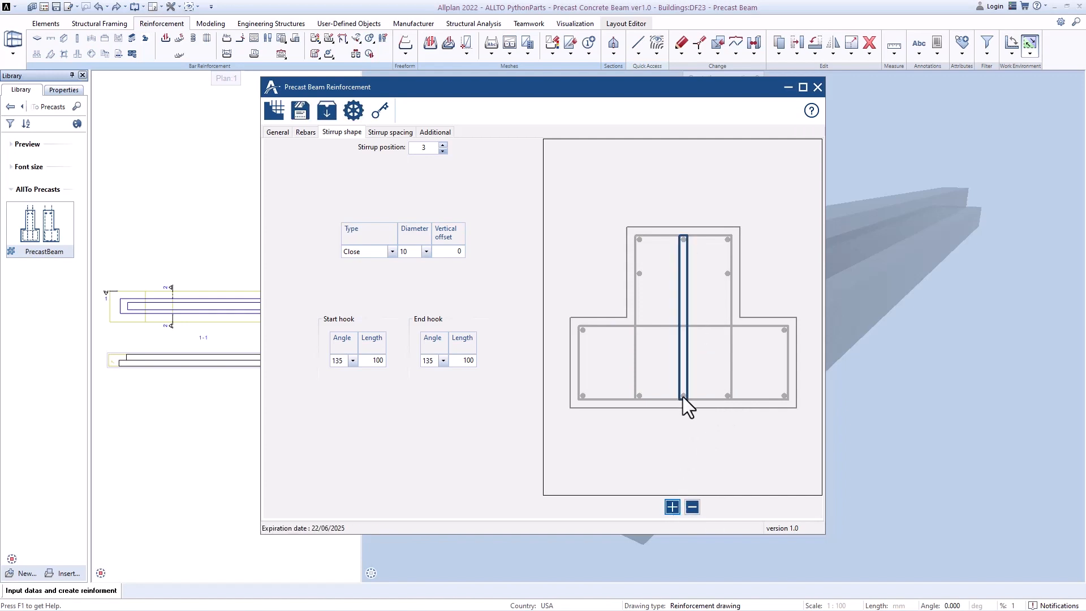
{"action": "left_click", "coordinate": [391, 250]}
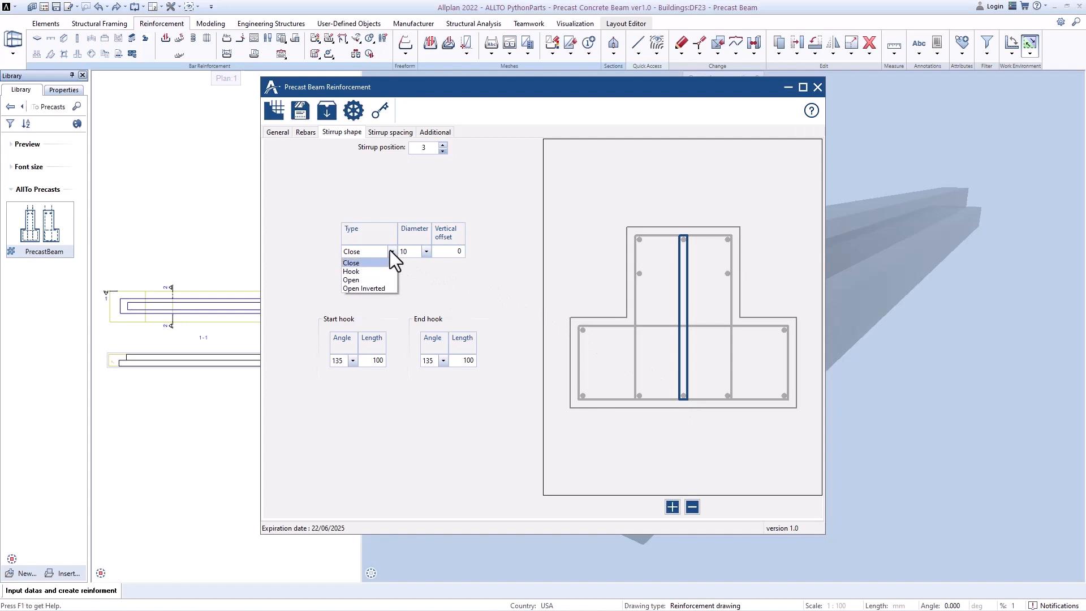
{"action": "left_click", "coordinate": [369, 272]}
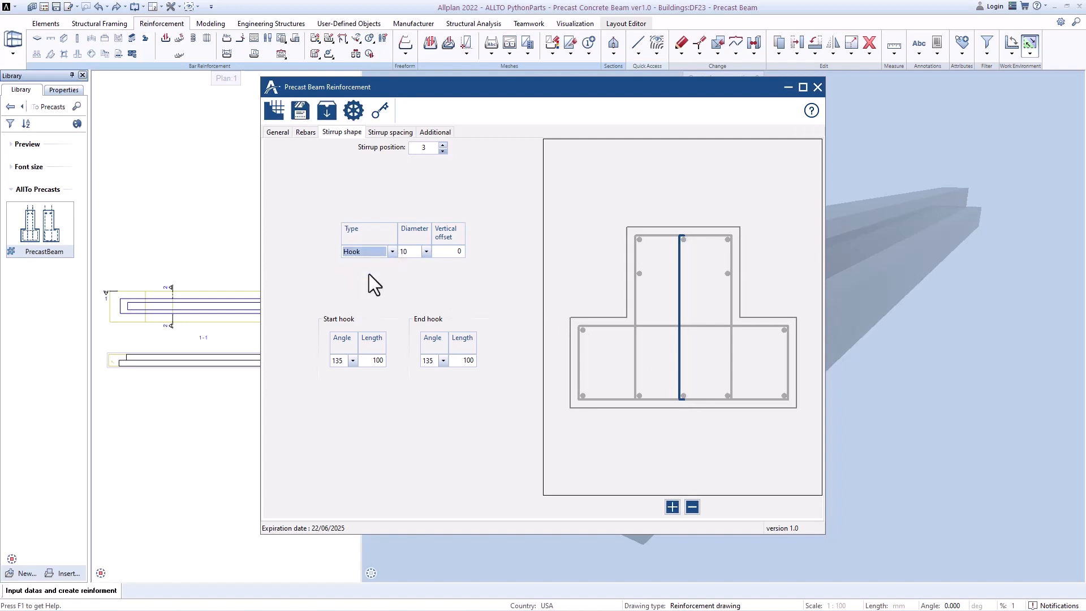
Step: Add a fourth stirrup of type Hook joining the two rebars of the second top row
{"action": "left_click", "coordinate": [671, 507]}
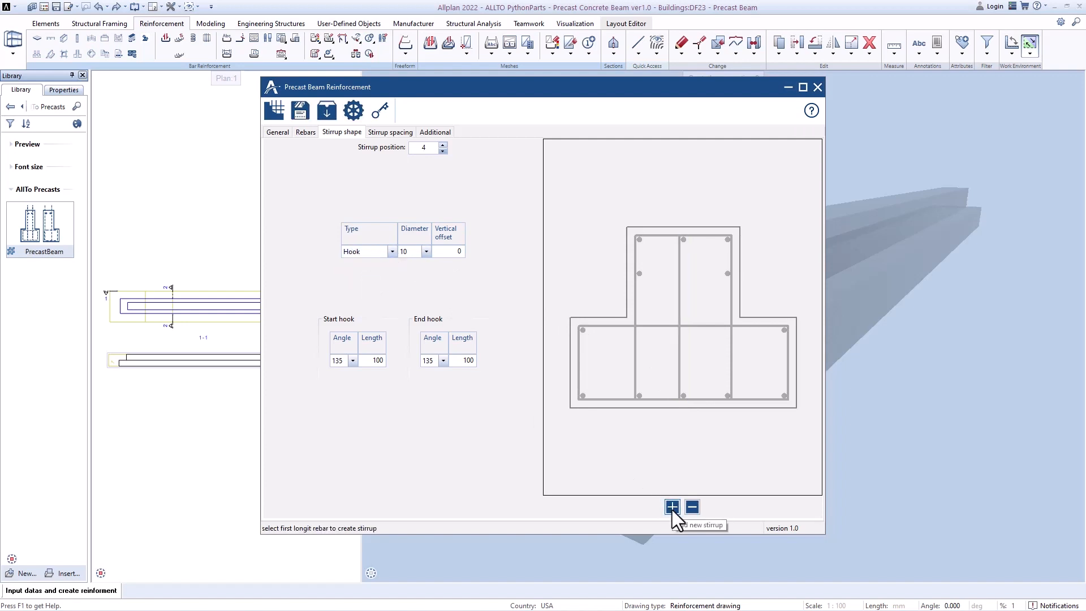
{"action": "left_click", "coordinate": [639, 273]}
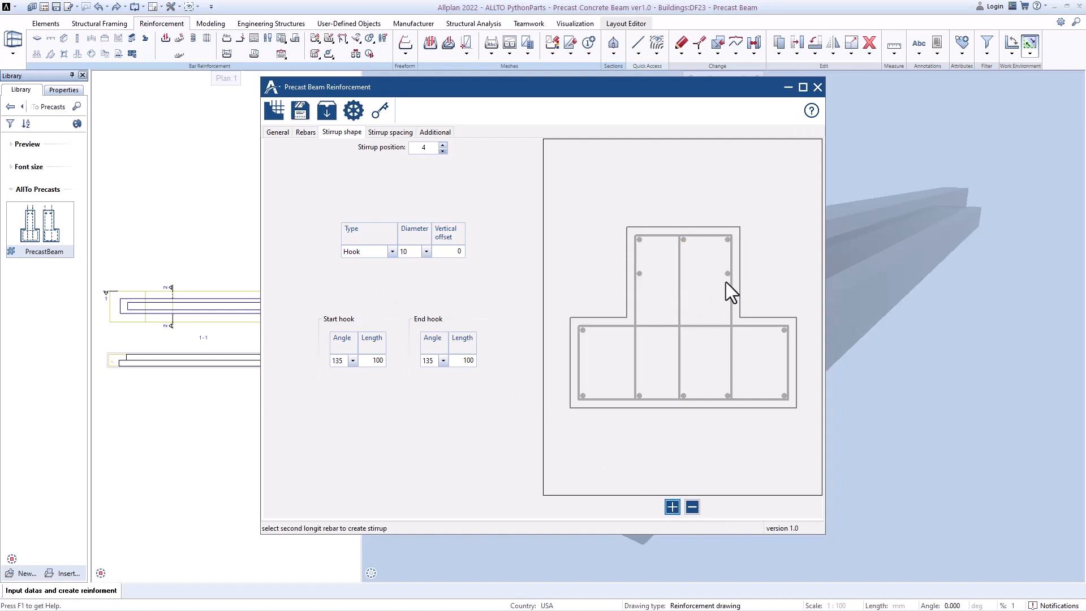
{"action": "left_click", "coordinate": [728, 274]}
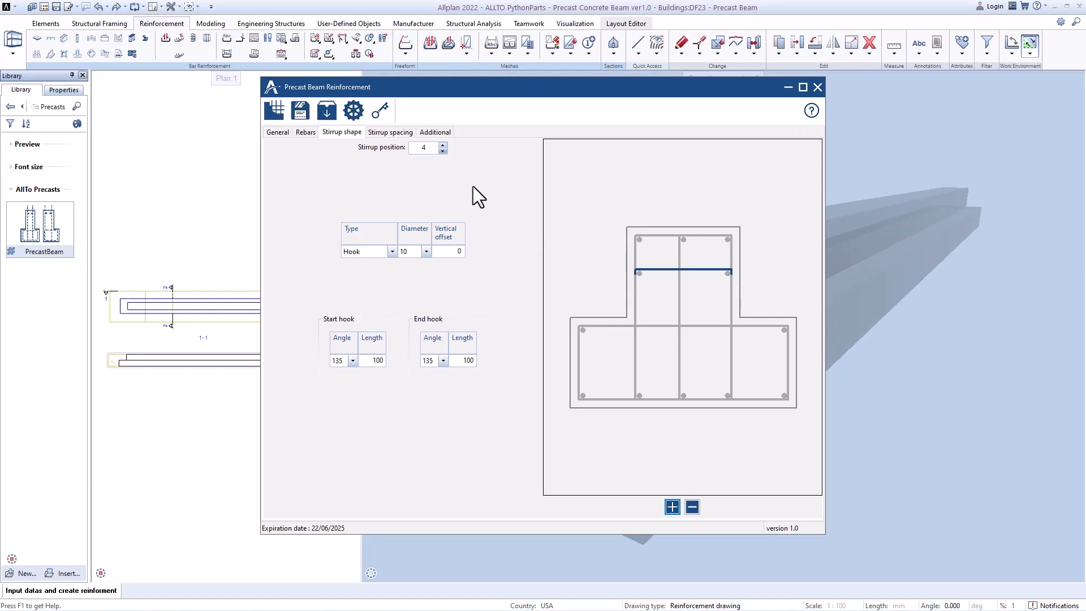
Step: Review each stirrup shape by going through the stirrup positions from 4 down to 1 and back to 4
{"action": "left_click", "coordinate": [443, 152]}
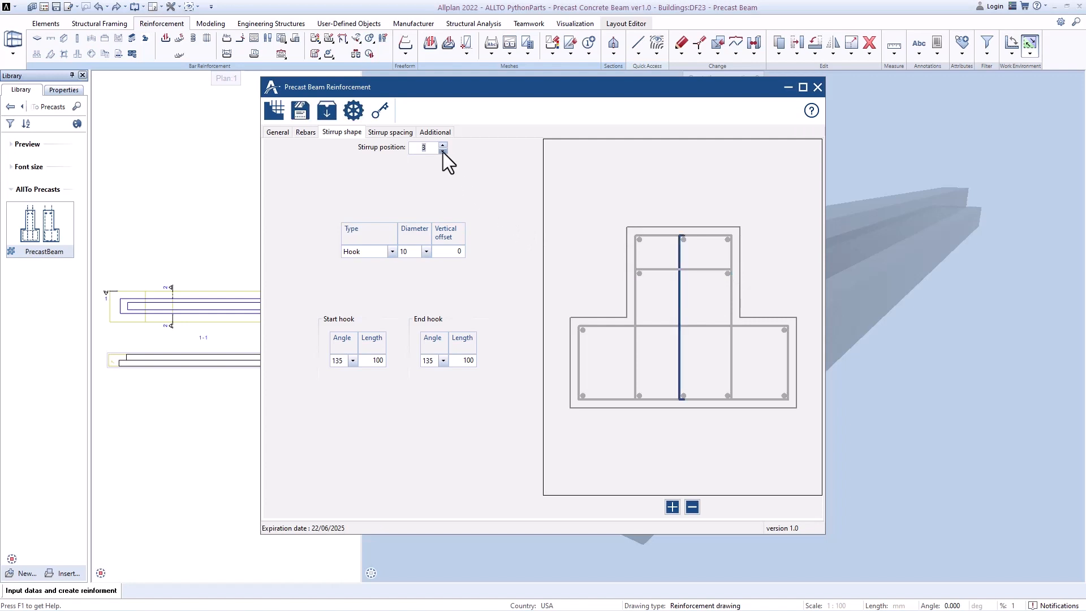
{"action": "left_click", "coordinate": [443, 152]}
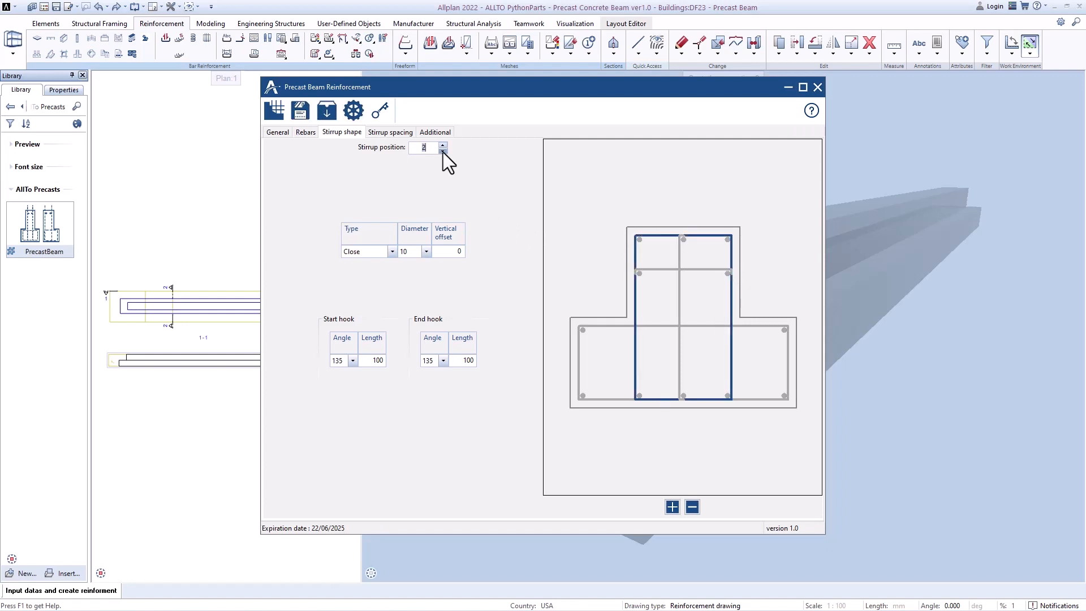
{"action": "left_click", "coordinate": [443, 152]}
{"action": "left_click", "coordinate": [443, 144]}
{"action": "left_click", "coordinate": [443, 144]}
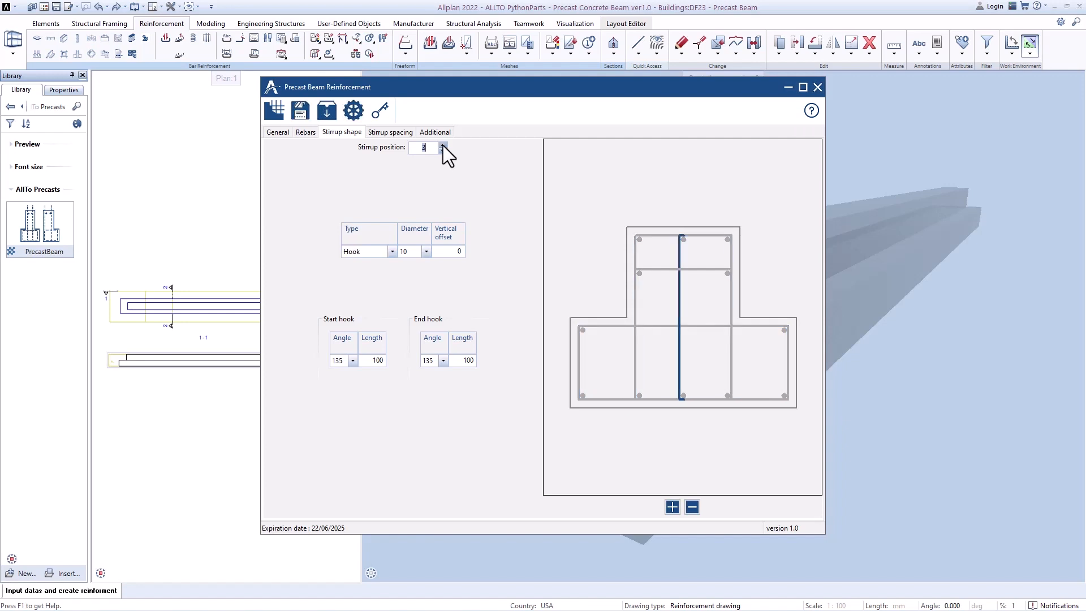
{"action": "left_click", "coordinate": [443, 145]}
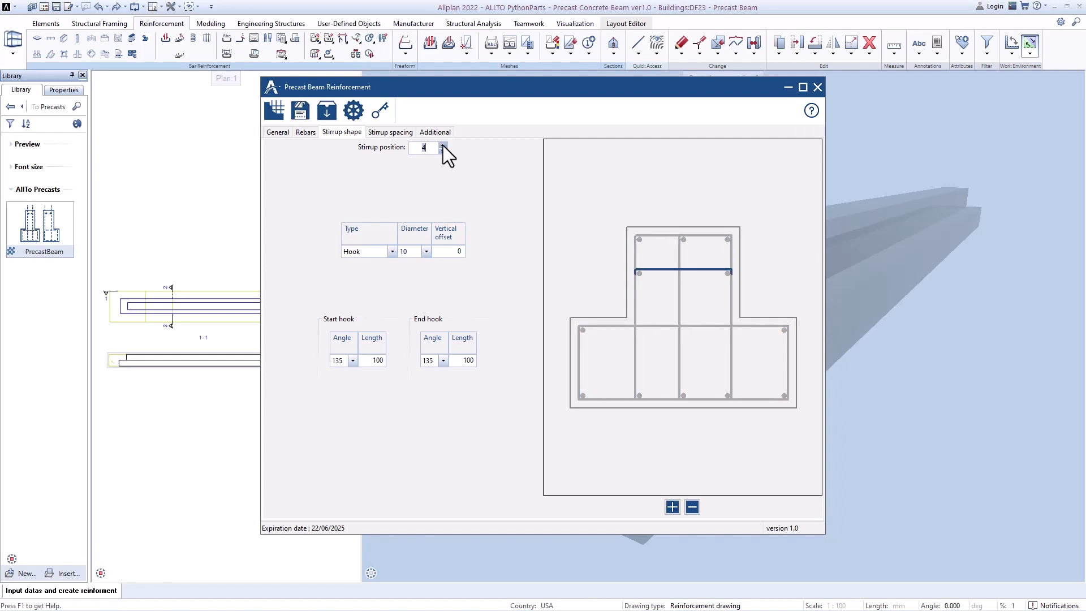
Step: Place the reinforcement with its longitudinal rebars and four stirrups along the beam and inspect it in 3D
{"action": "left_click", "coordinate": [272, 111]}
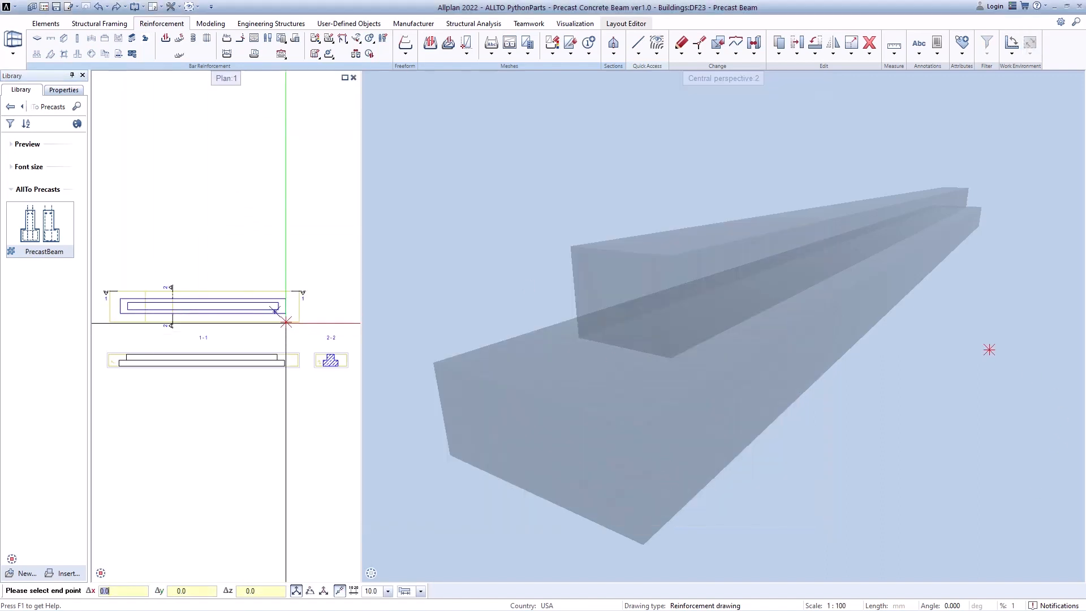
{"action": "key", "text": "Escape"}
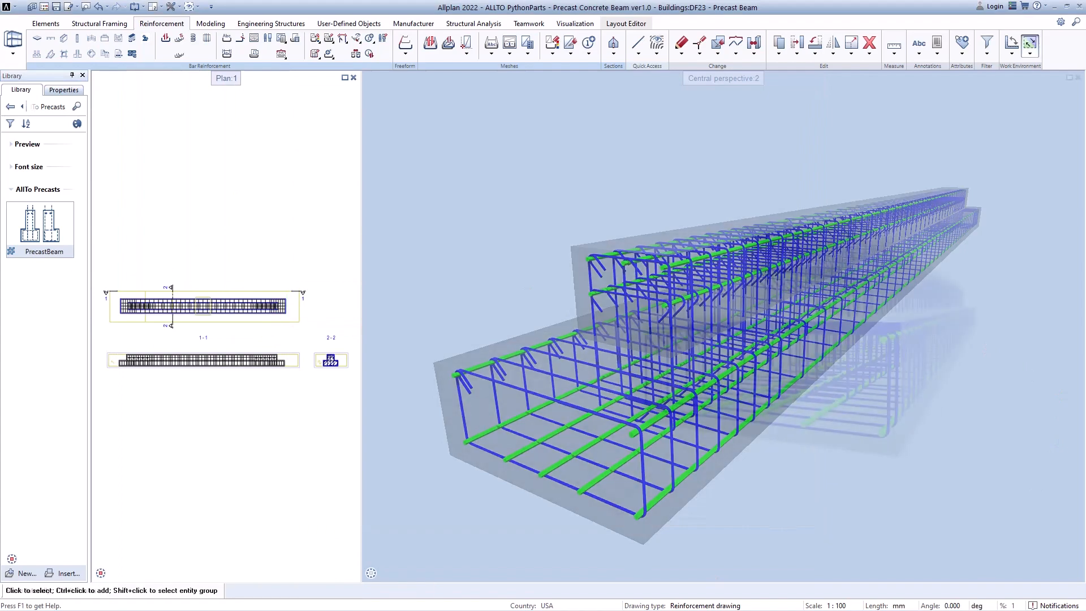
{"action": "middle_click_drag", "start_coordinate": [407, 307], "coordinate": [446, 316]}
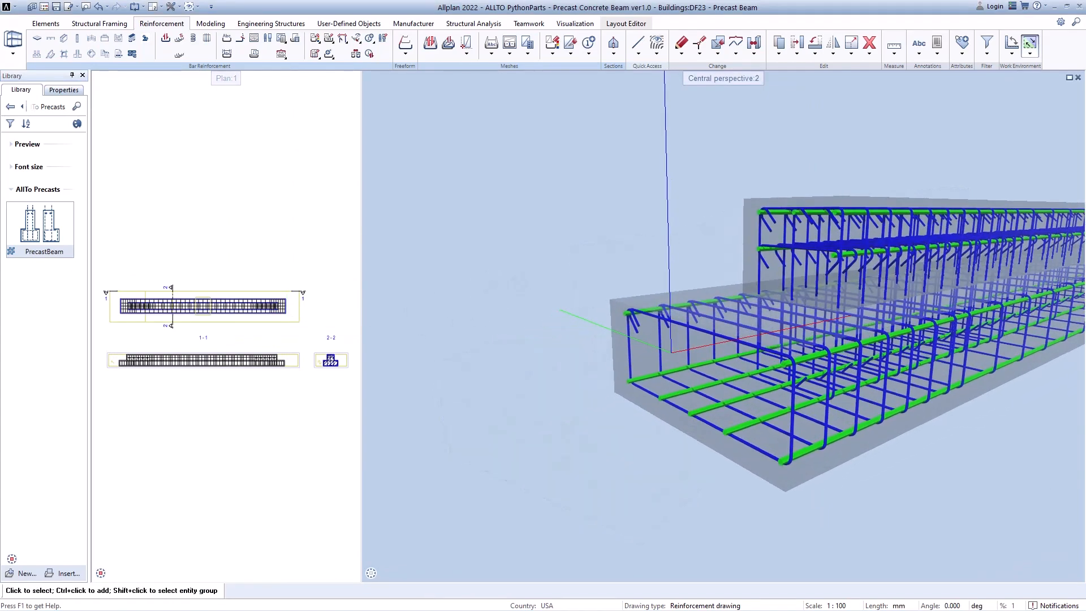
{"action": "mouse_move", "coordinate": [724, 328]}
{"action": "middle_mouse_down"}
{"action": "mouse_move", "coordinate": [679, 316]}
{"action": "mouse_move", "coordinate": [735, 339]}
{"action": "middle_mouse_up"}
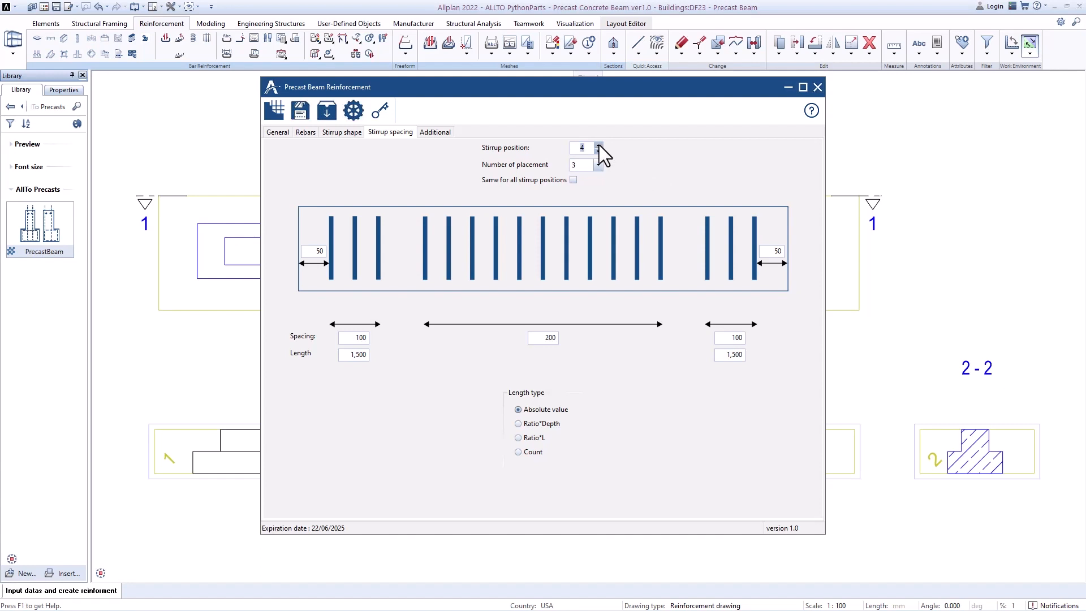
Step: Use the same spacing for all stirrup positions and set the number of placements to 5 after trying 1 and 3
{"action": "left_click", "coordinate": [572, 180]}
{"action": "left_click", "coordinate": [597, 164]}
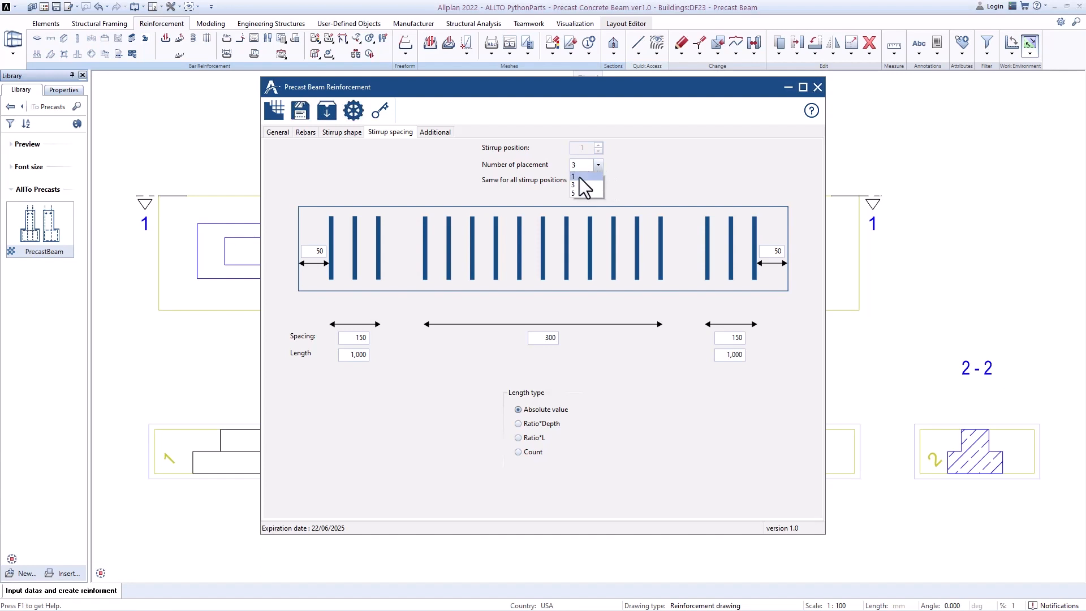
{"action": "left_click", "coordinate": [579, 176]}
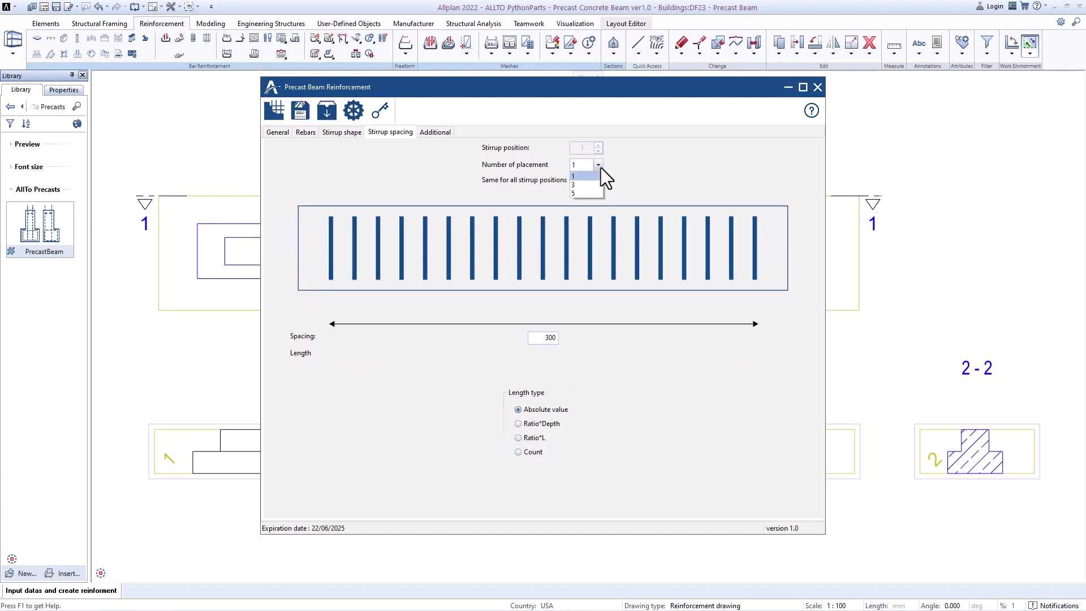
{"action": "left_click", "coordinate": [588, 185]}
{"action": "left_click", "coordinate": [598, 164]}
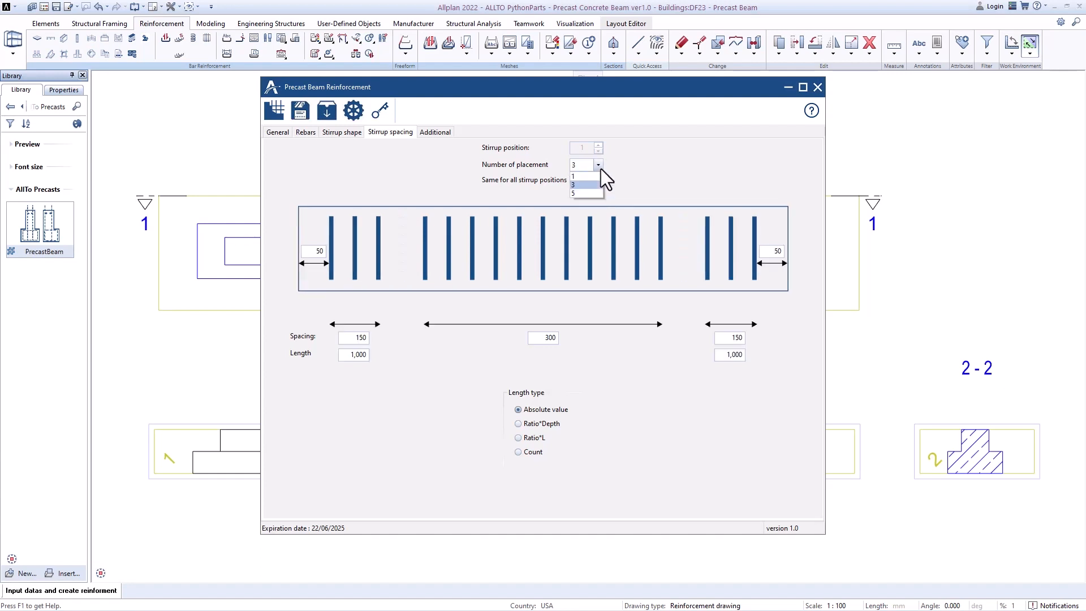
{"action": "left_click", "coordinate": [586, 193]}
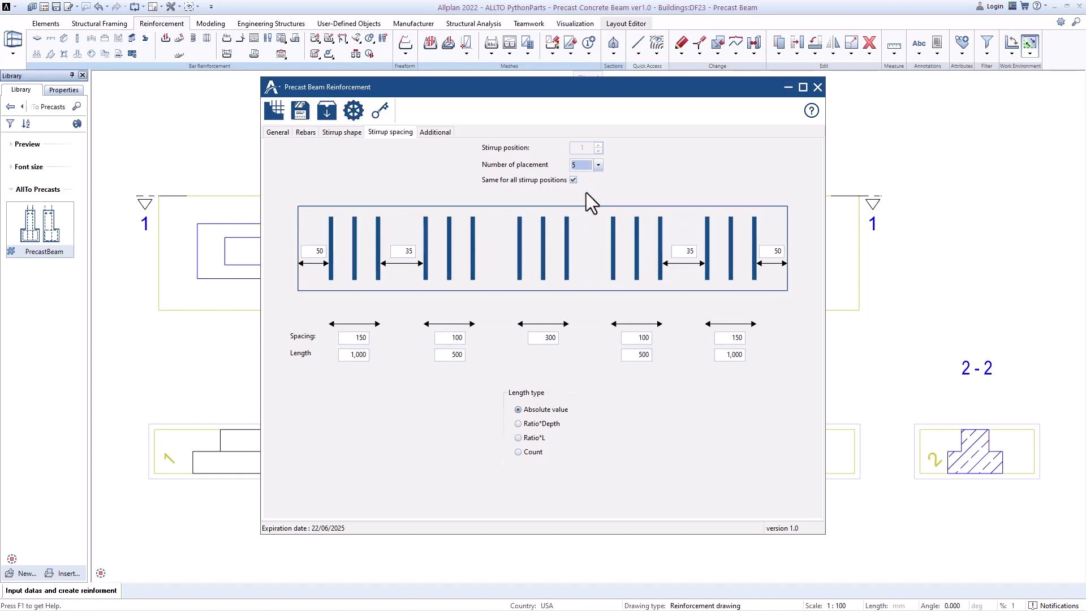
Step: Review the length types Ratio*Depth, Ratio*L and Count, and return to Absolute value
{"action": "left_click", "coordinate": [517, 425]}
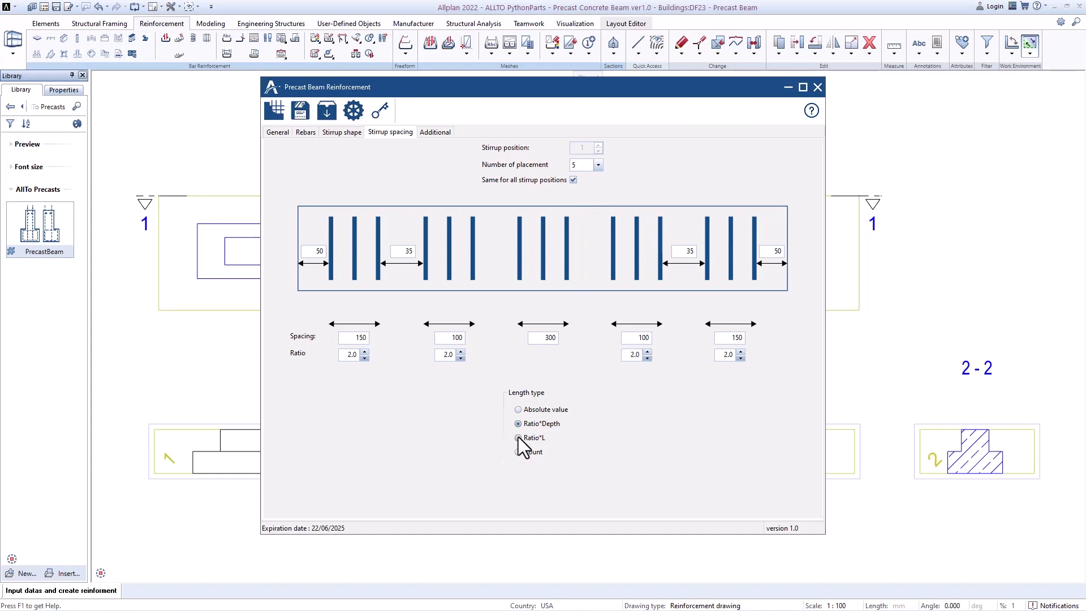
{"action": "left_click", "coordinate": [518, 437]}
{"action": "left_click", "coordinate": [518, 451]}
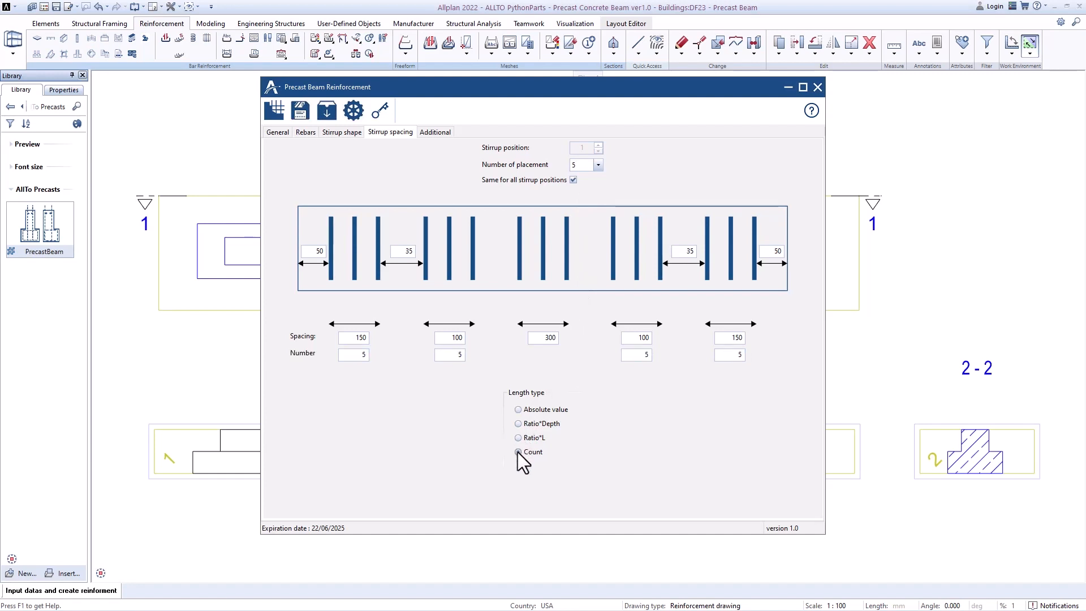
{"action": "left_click", "coordinate": [518, 409]}
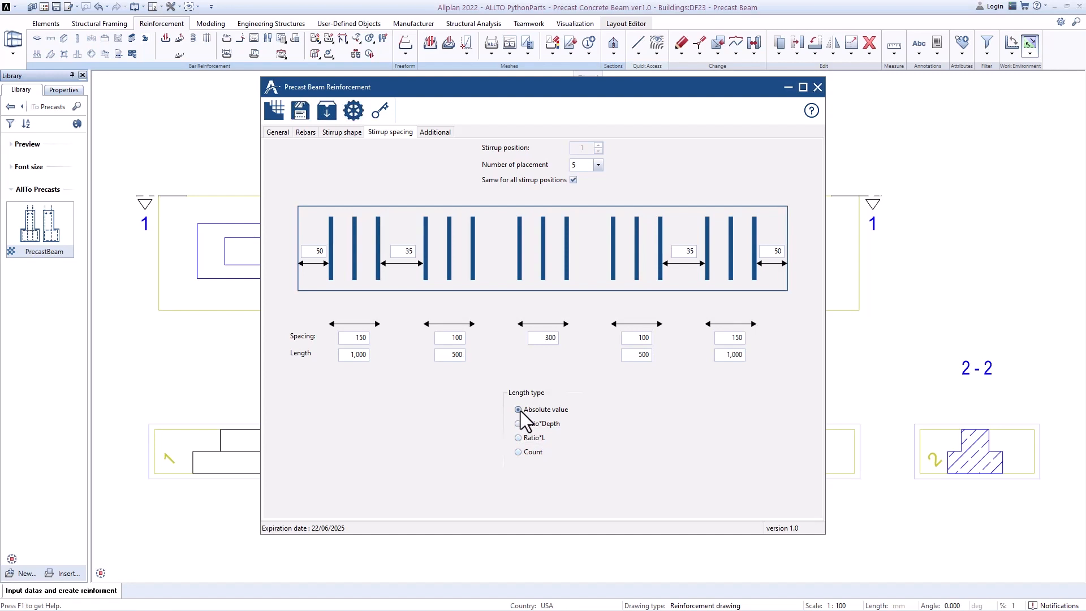
Step: Set the stirrup spacing to 100 in both end zones and 200 in the second and fourth zones
{"action": "double_click", "coordinate": [358, 337]}
{"action": "type", "text": "100"}
{"action": "double_click", "coordinate": [450, 337]}
{"action": "type", "text": "200"}
{"action": "double_click", "coordinate": [638, 338]}
{"action": "type", "text": "200"}
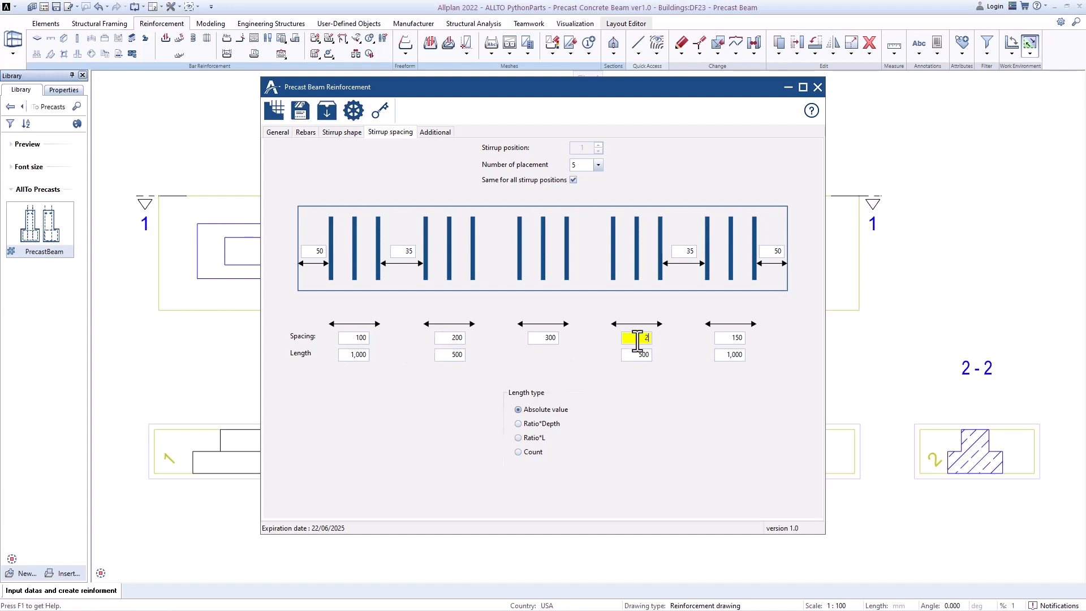
{"action": "double_click", "coordinate": [727, 337]}
{"action": "type", "text": "100"}
Step: Set the length of the second and fourth stirrup zones to 1000
{"action": "double_click", "coordinate": [731, 355]}
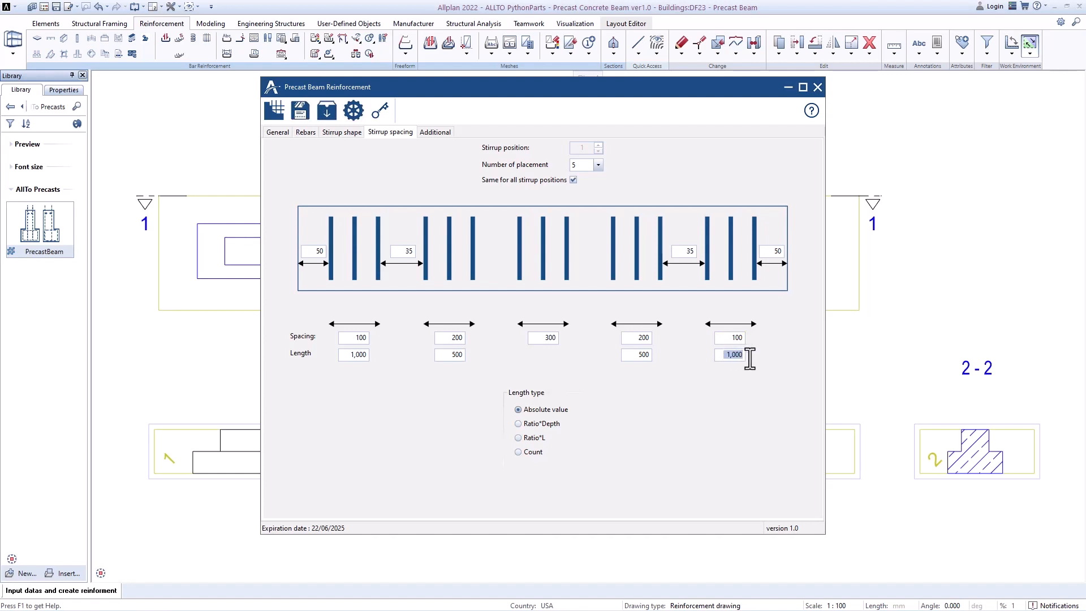
{"action": "double_click", "coordinate": [634, 356]}
{"action": "type", "text": "1000"}
{"action": "double_click", "coordinate": [449, 356]}
{"action": "type", "text": "1,000"}
Step: Set the gap between each end zone and its neighbouring stirrup zone to 100
{"action": "double_click", "coordinate": [317, 250]}
{"action": "double_click", "coordinate": [405, 251]}
{"action": "type", "text": "100"}
{"action": "double_click", "coordinate": [685, 254]}
{"action": "type", "text": "10"}
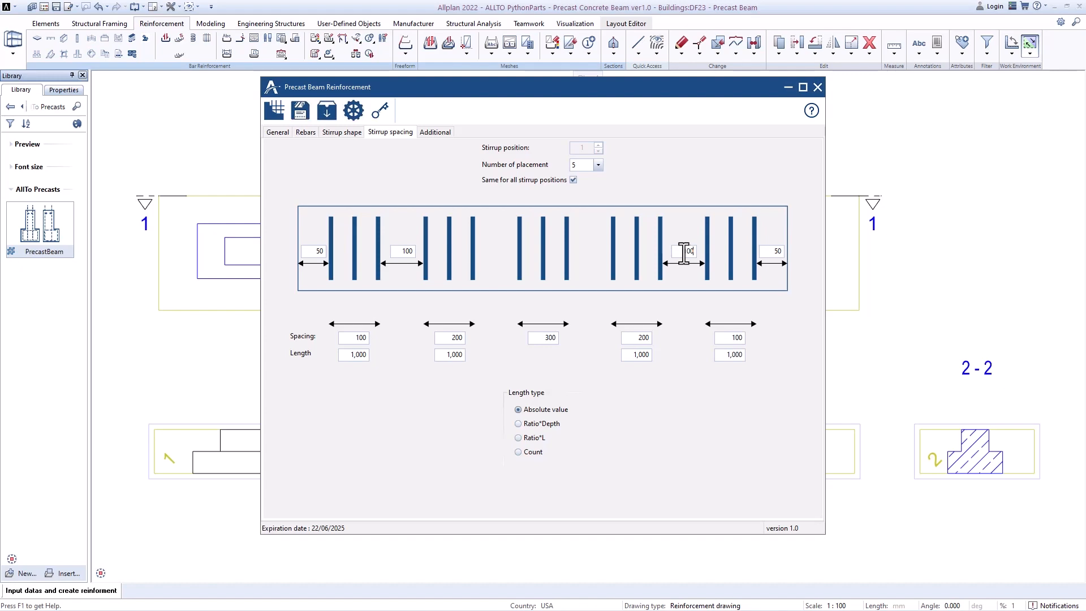
Step: Place the reinforcement along the beam in plan, ending at its lower right corner, and leave the command
{"action": "left_click", "coordinate": [274, 110]}
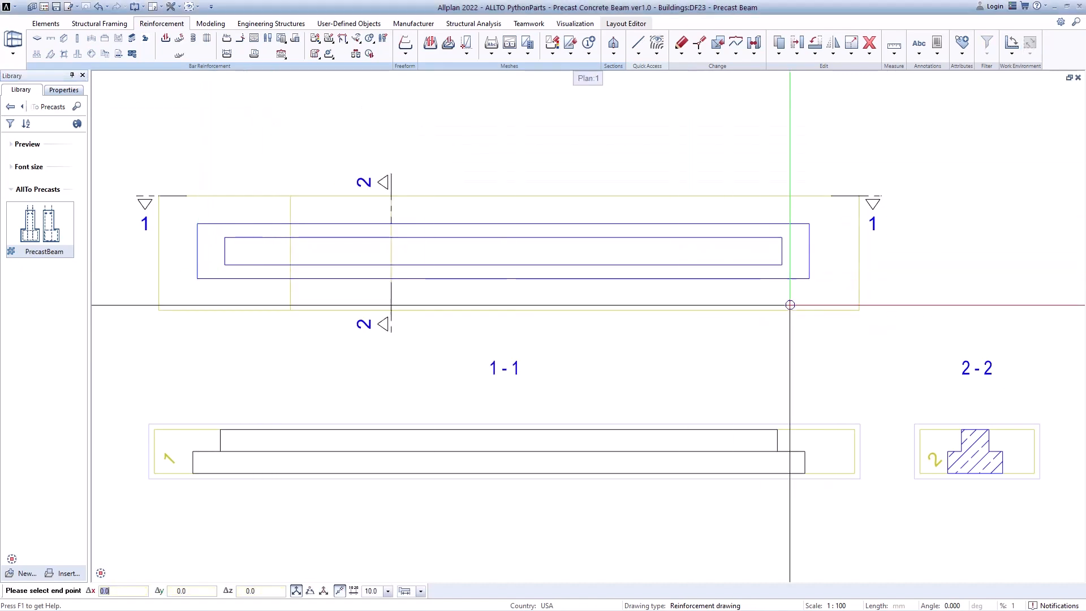
{"action": "left_click", "coordinate": [808, 278]}
{"action": "key", "text": "Escape"}
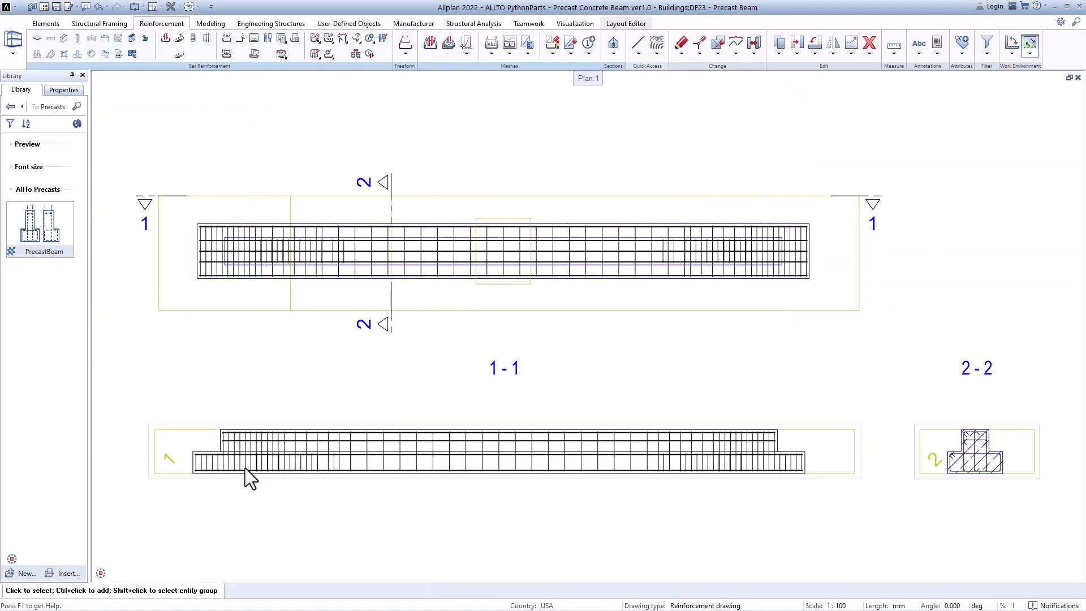
Step: Check the spacing and length of the end, second and middle groups of bottom stirrups in section 1-1
{"action": "scroll", "coordinate": [245, 468], "scroll_direction": "up", "scroll_amount": 5}
{"action": "left_click", "coordinate": [232, 375]}
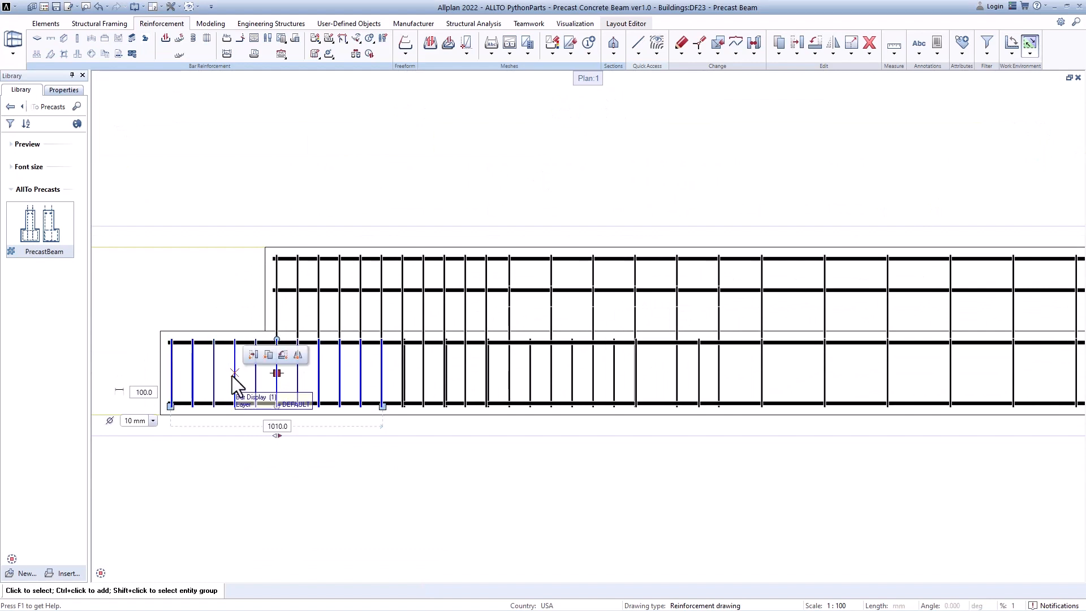
{"action": "left_click", "coordinate": [406, 368]}
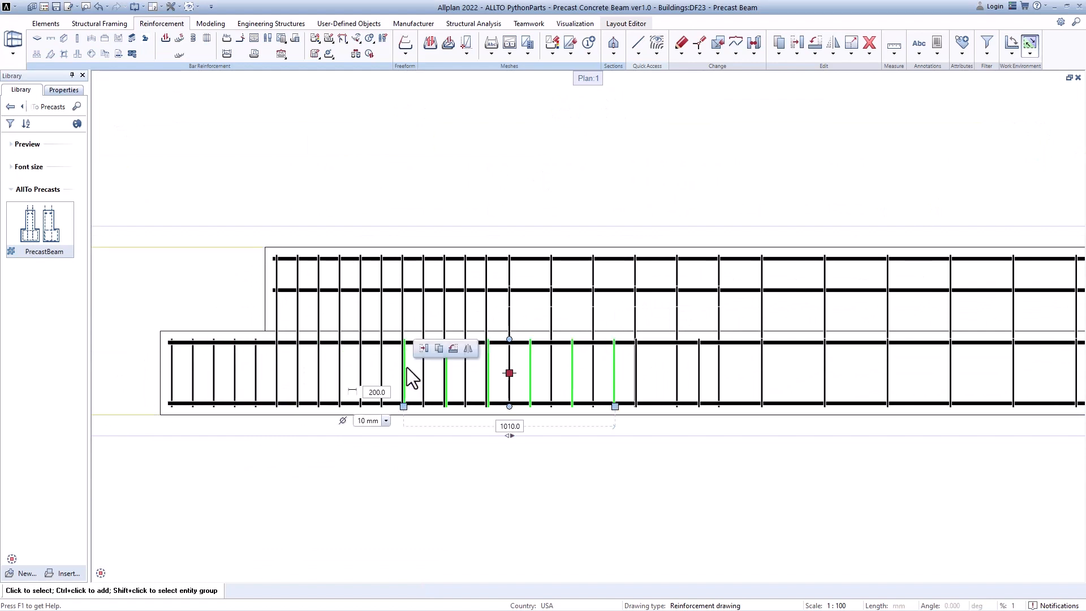
{"action": "left_click", "coordinate": [700, 377]}
{"action": "scroll", "coordinate": [700, 377], "scroll_direction": "down", "scroll_amount": 3}
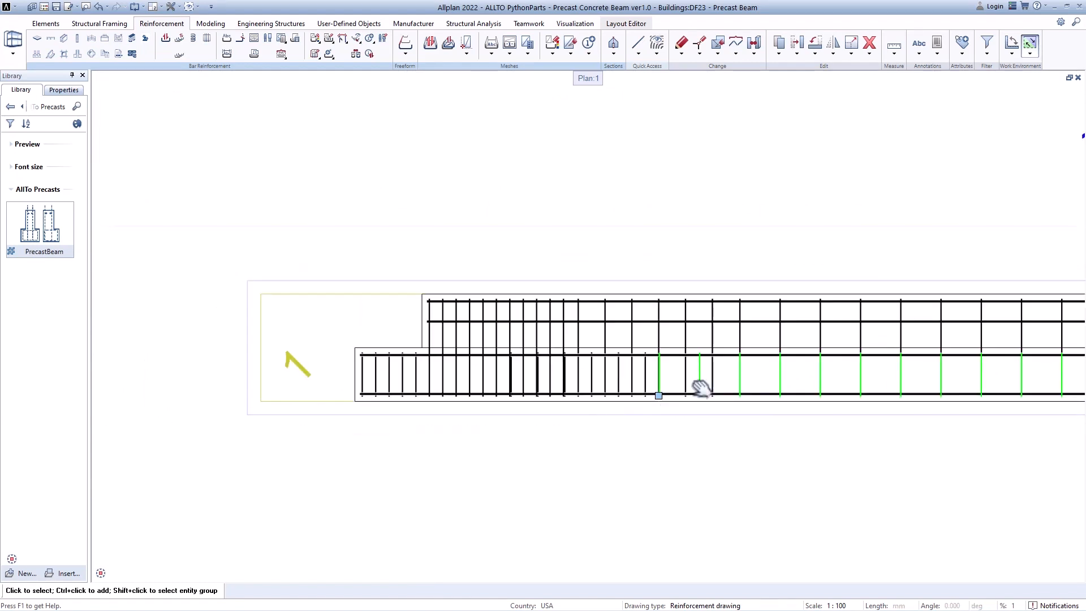
{"action": "middle_click_drag", "start_coordinate": [700, 377], "coordinate": [410, 368]}
{"action": "scroll", "coordinate": [409, 368], "scroll_direction": "down", "scroll_amount": 2}
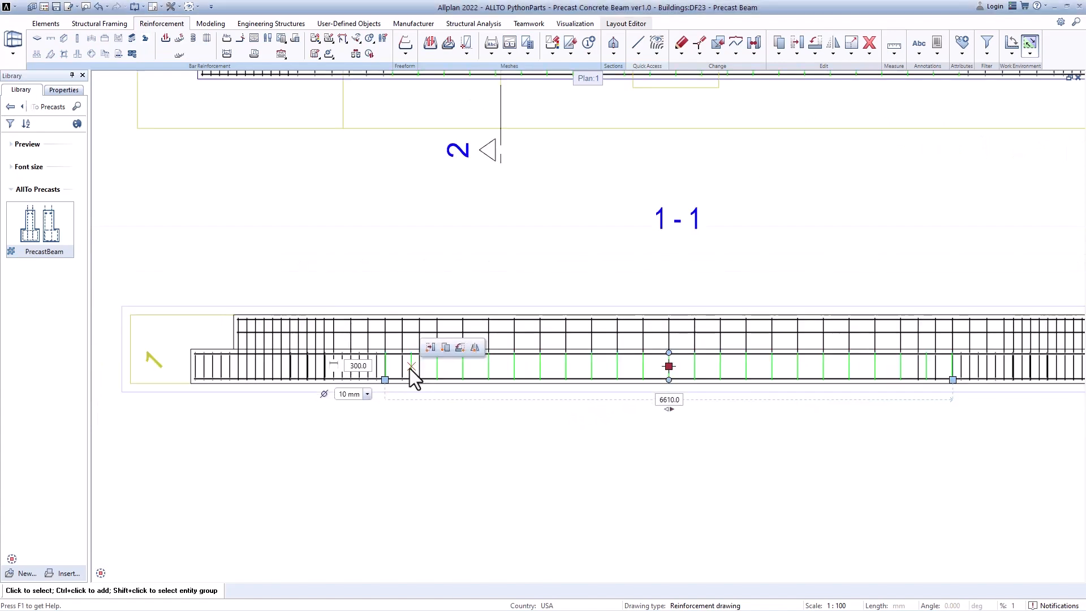
Step: Select the end, second and middle bottom stirrup groups together in section 1-1, and examine the beam's reinforcement in 3D
{"action": "left_click", "coordinate": [224, 368]}
{"action": "scroll", "coordinate": [307, 367], "scroll_direction": "up", "scroll_amount": 3}
{"action": "left_click", "coordinate": [310, 367], "text": "ctrl"}
{"action": "left_click", "coordinate": [509, 371], "text": "ctrl"}
{"action": "scroll", "coordinate": [622, 404], "scroll_direction": "down", "scroll_amount": 3}
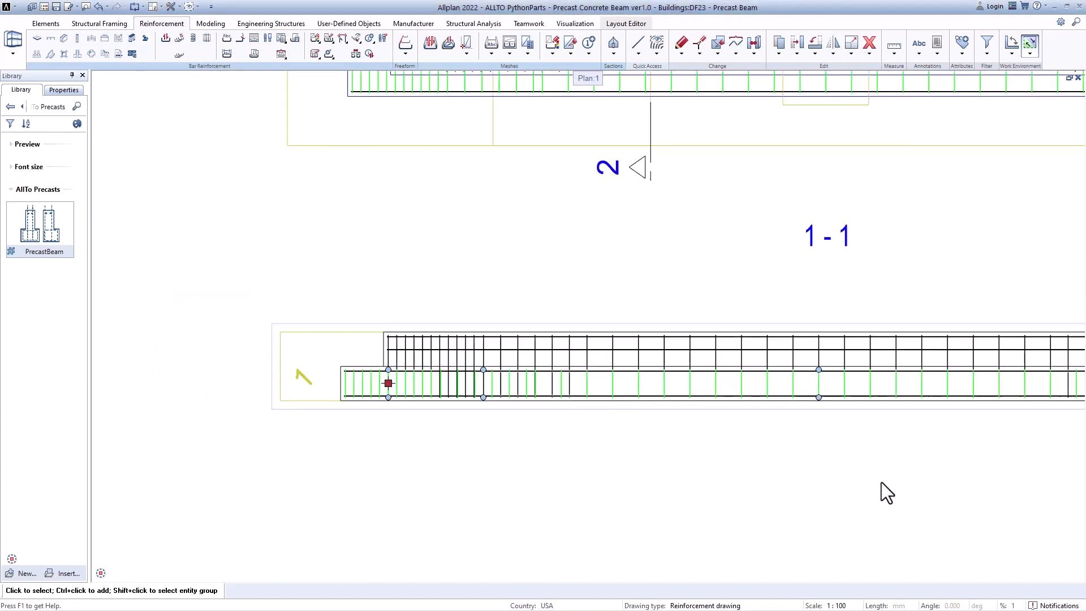
{"action": "middle_click_drag", "start_coordinate": [881, 481], "coordinate": [756, 501]}
{"action": "scroll", "coordinate": [755, 500], "scroll_direction": "down", "scroll_amount": 2}
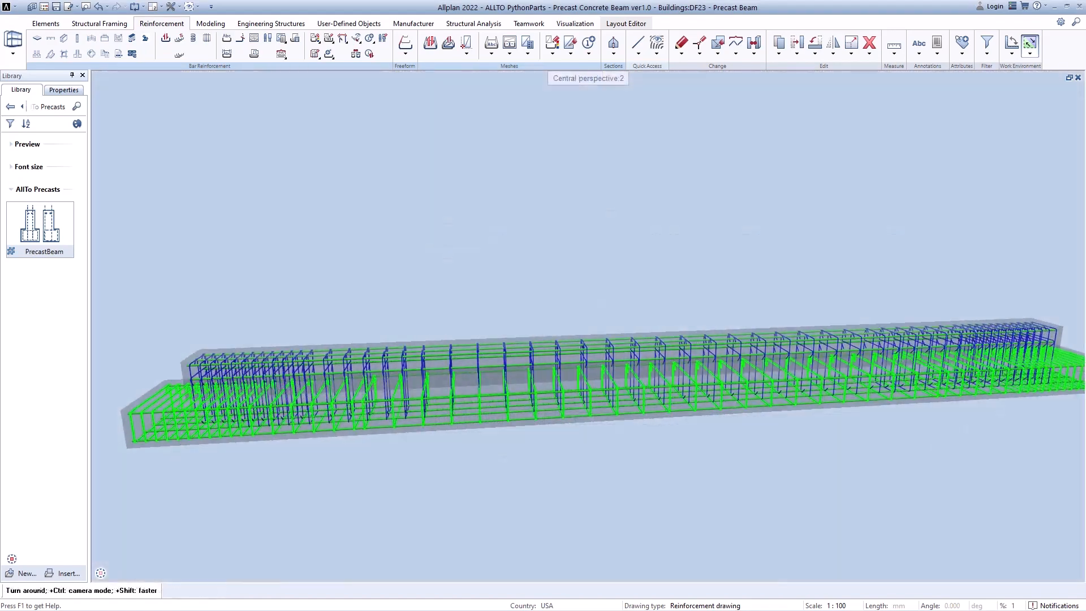
{"action": "middle_click_drag", "start_coordinate": [588, 362], "coordinate": [487, 365]}
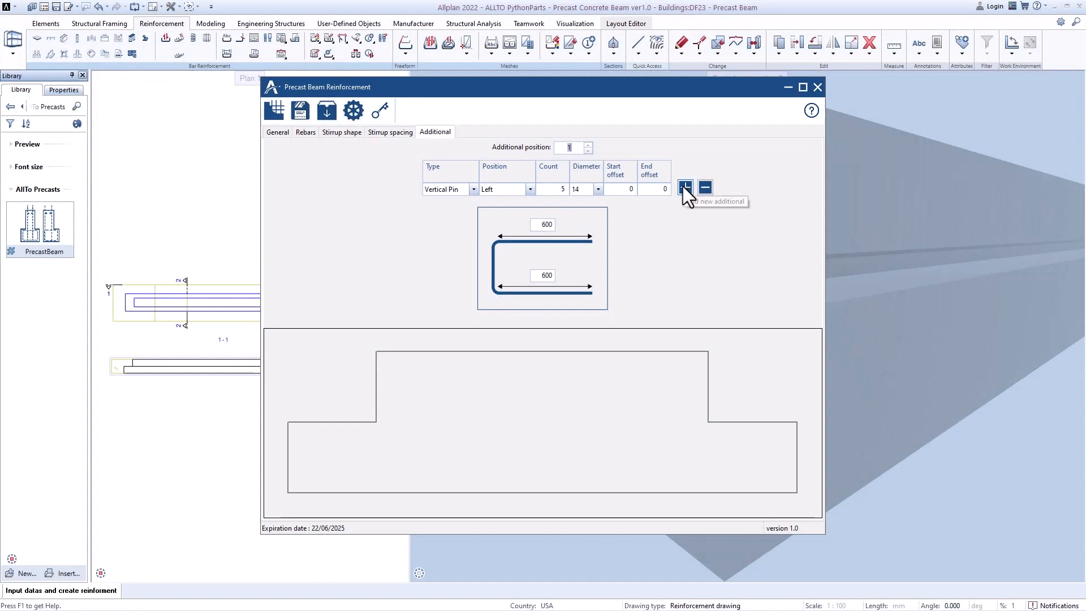
Step: Add an additional rebar, keep its type as Vertical Pin and set its position to Dapped Left
{"action": "left_click", "coordinate": [683, 187]}
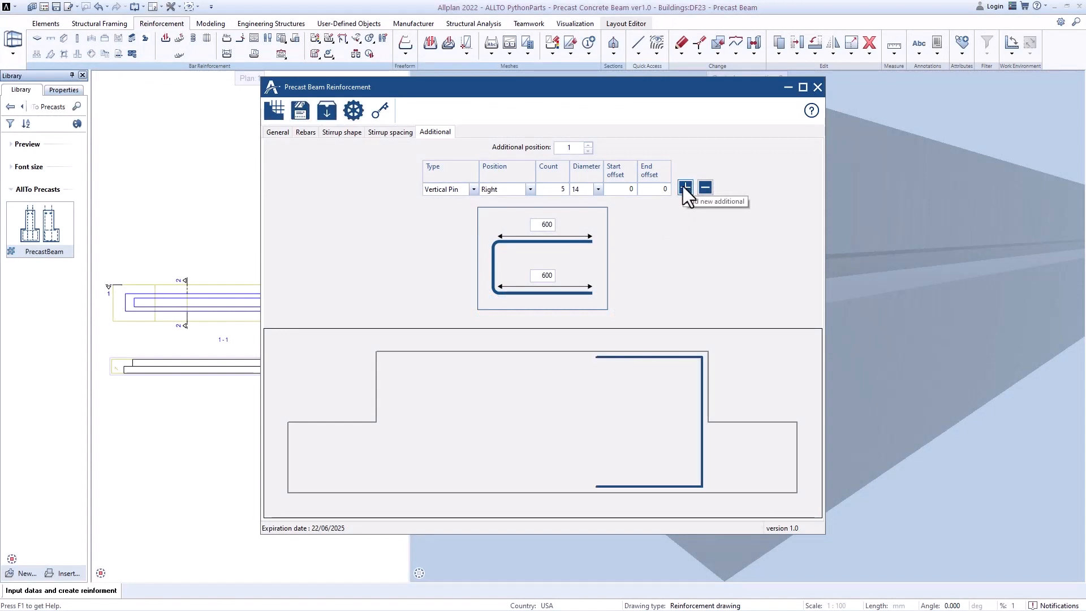
{"action": "left_click", "coordinate": [474, 190]}
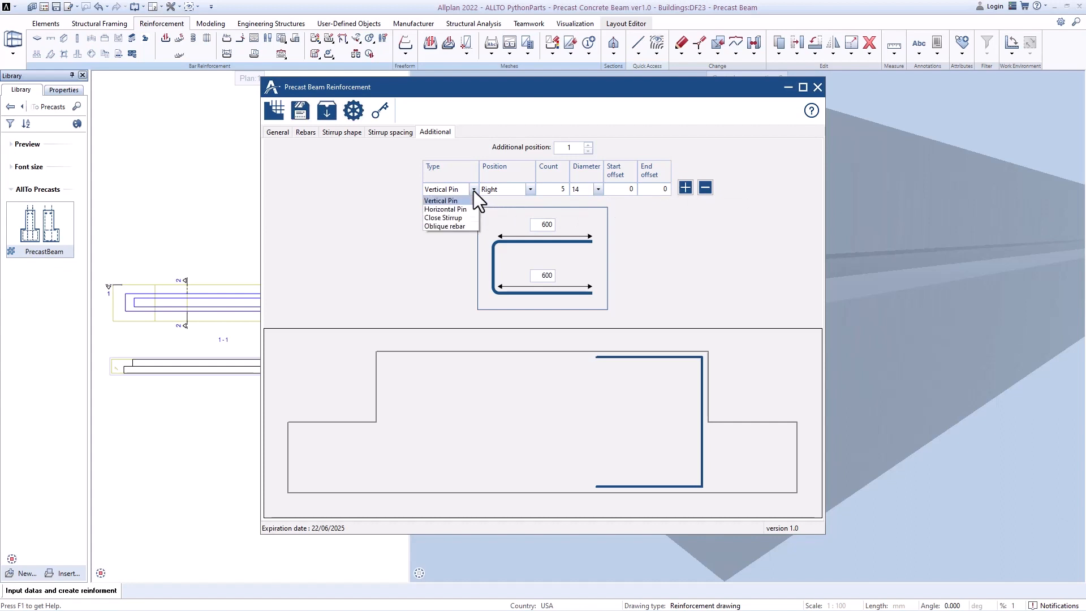
{"action": "left_click", "coordinate": [474, 189]}
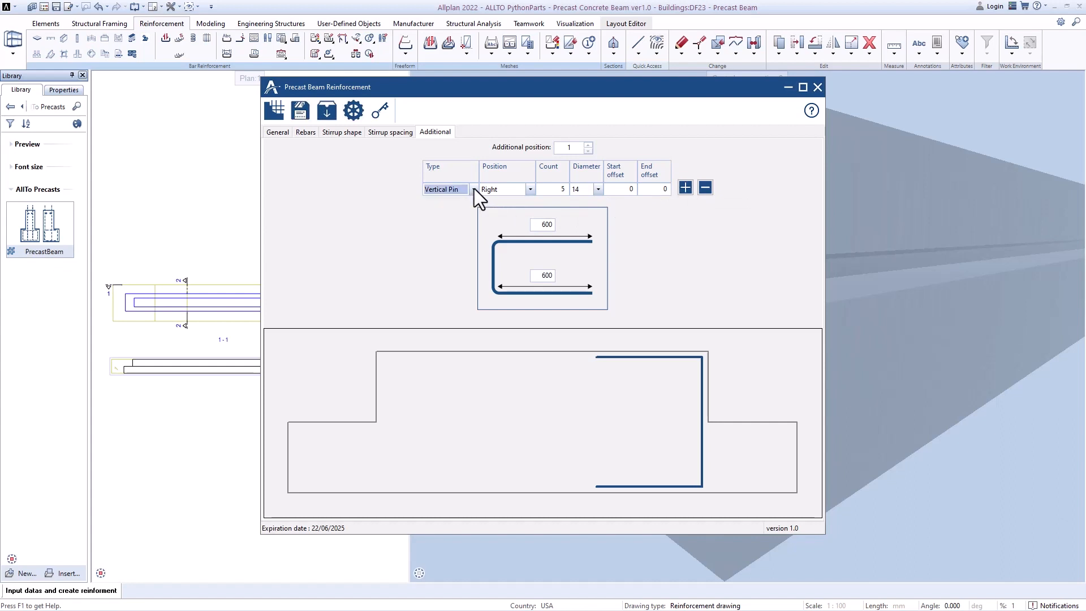
{"action": "left_click", "coordinate": [530, 188]}
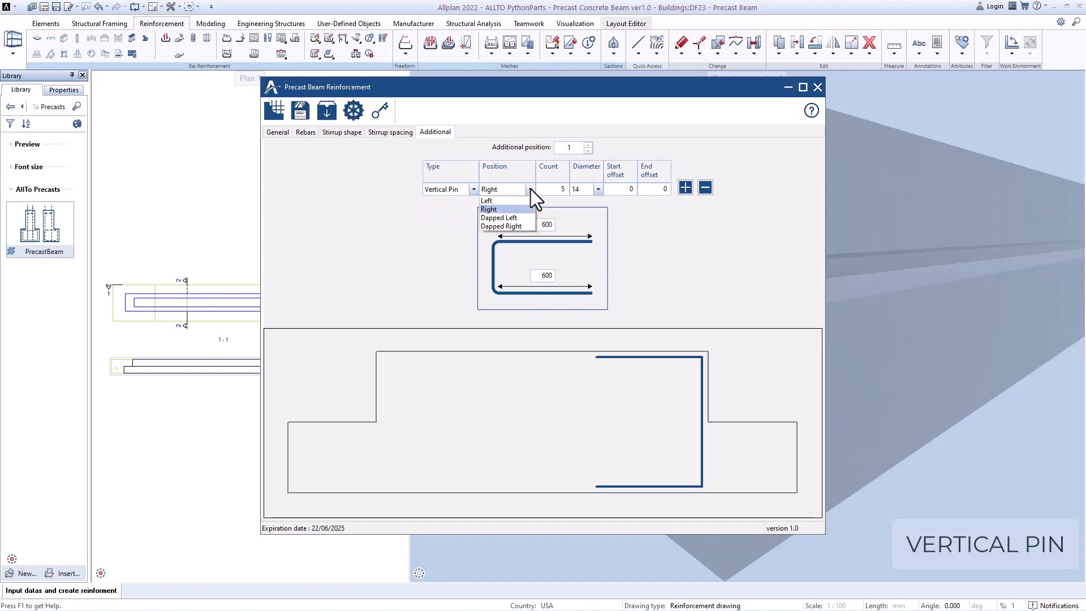
{"action": "left_click", "coordinate": [493, 218]}
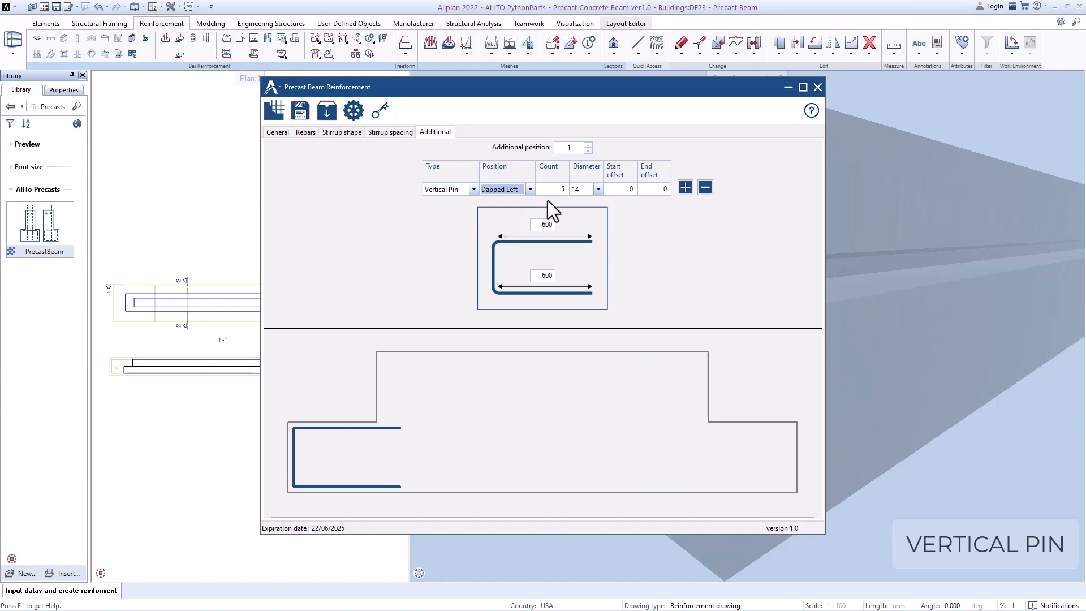
Step: Review the vertical pin's count, diameter options, start and end offsets, and both leg lengths
{"action": "double_click", "coordinate": [563, 189]}
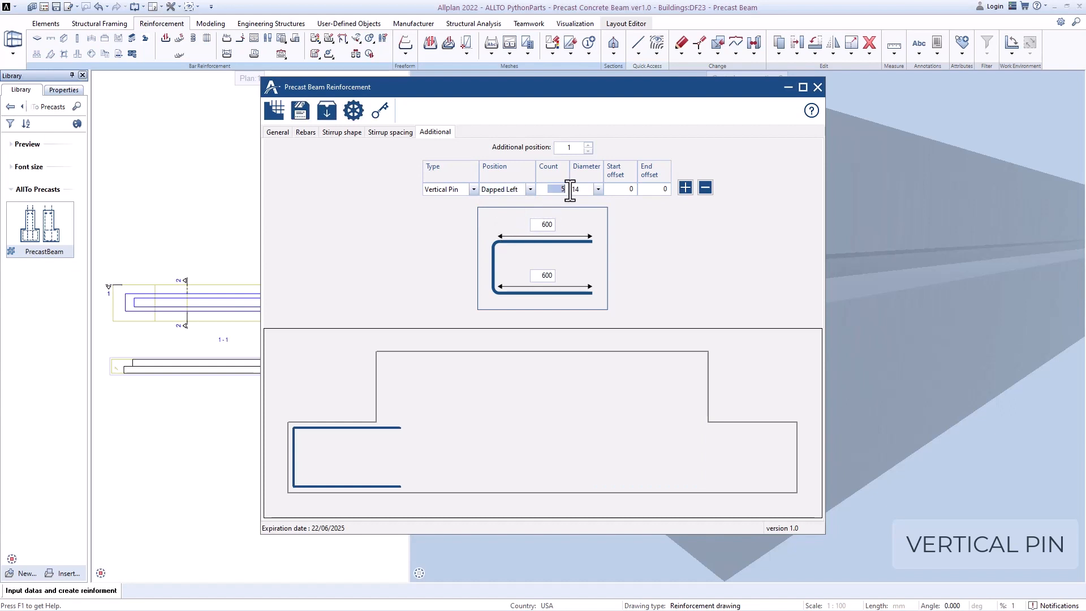
{"action": "left_click", "coordinate": [598, 189]}
{"action": "left_click", "coordinate": [599, 189]}
{"action": "left_click", "coordinate": [625, 189]}
{"action": "double_click", "coordinate": [666, 190]}
{"action": "double_click", "coordinate": [545, 225]}
{"action": "double_click", "coordinate": [537, 276]}
Step: Place the reinforcement between the beam's two lower corners in plan and inspect the vertical pins in 3D
{"action": "left_click", "coordinate": [275, 112]}
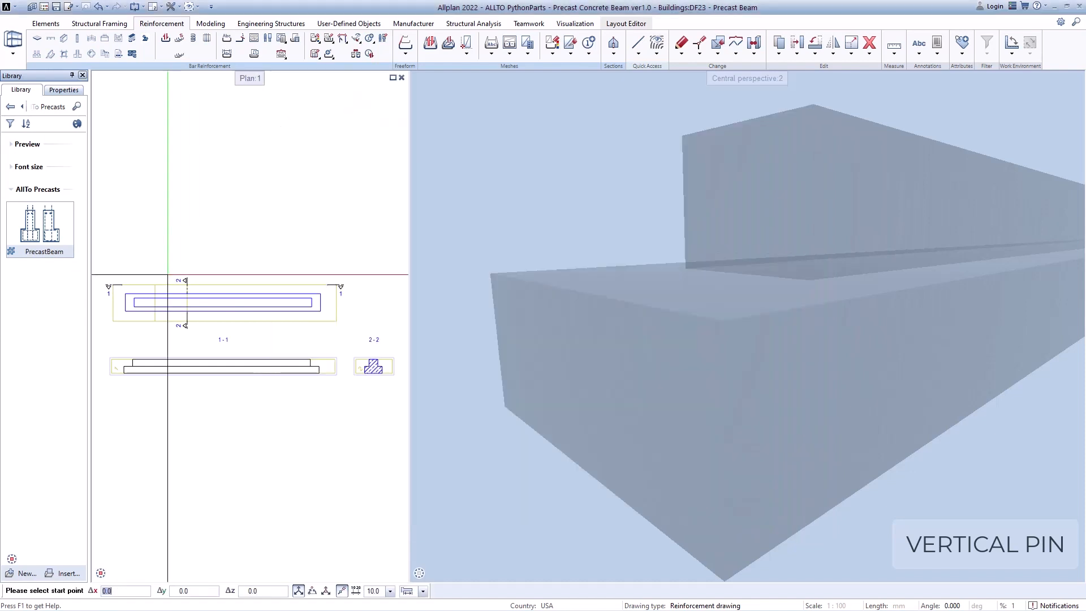
{"action": "left_click", "coordinate": [125, 312]}
{"action": "left_click", "coordinate": [320, 313]}
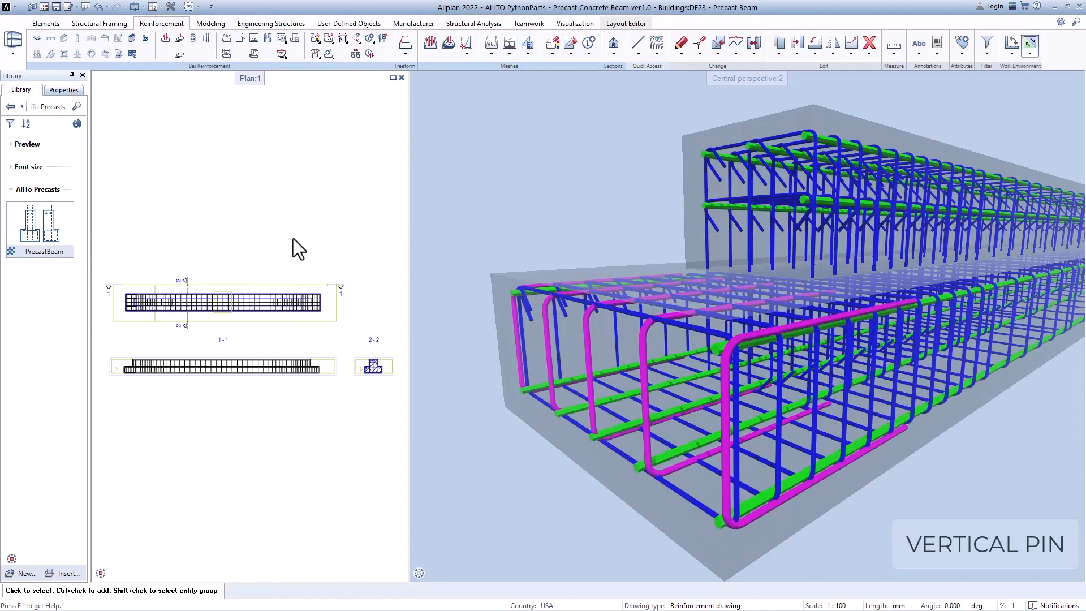
{"action": "middle_click_drag", "start_coordinate": [731, 377], "coordinate": [702, 375], "text": "shift"}
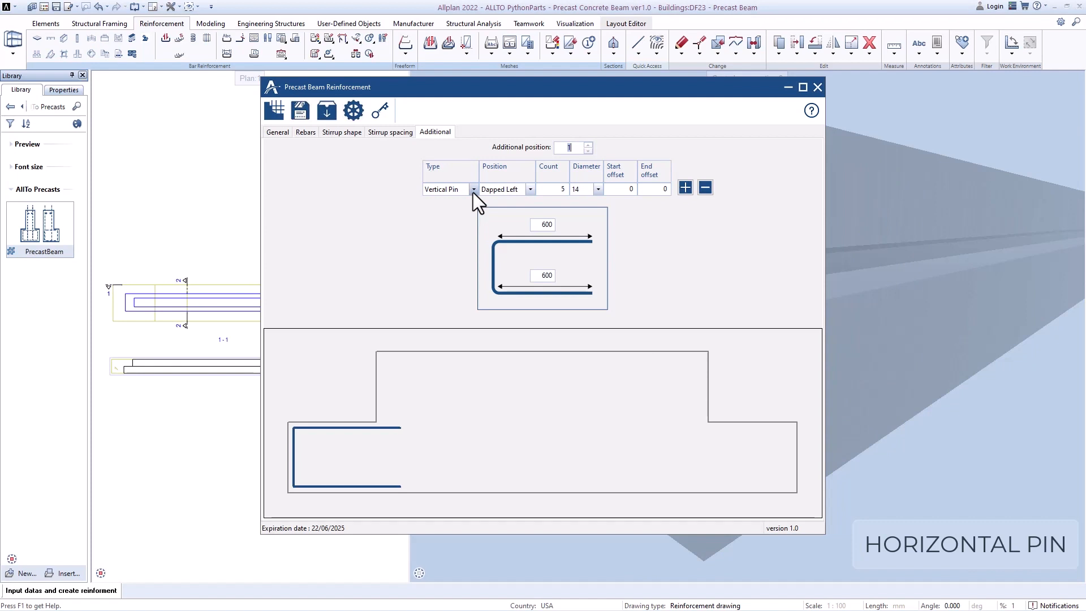
Step: Change the additional rebar at Dapped Left to type Horizontal Pin with a count of 3
{"action": "left_click", "coordinate": [472, 190]}
{"action": "left_click", "coordinate": [445, 210]}
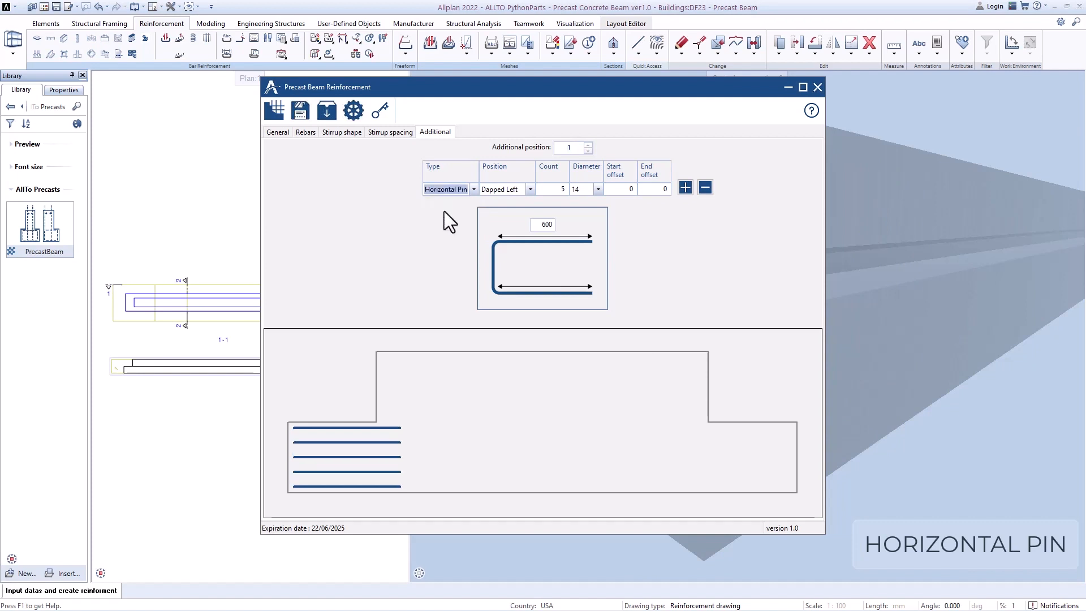
{"action": "left_click", "coordinate": [554, 189]}
{"action": "type", "text": "3"}
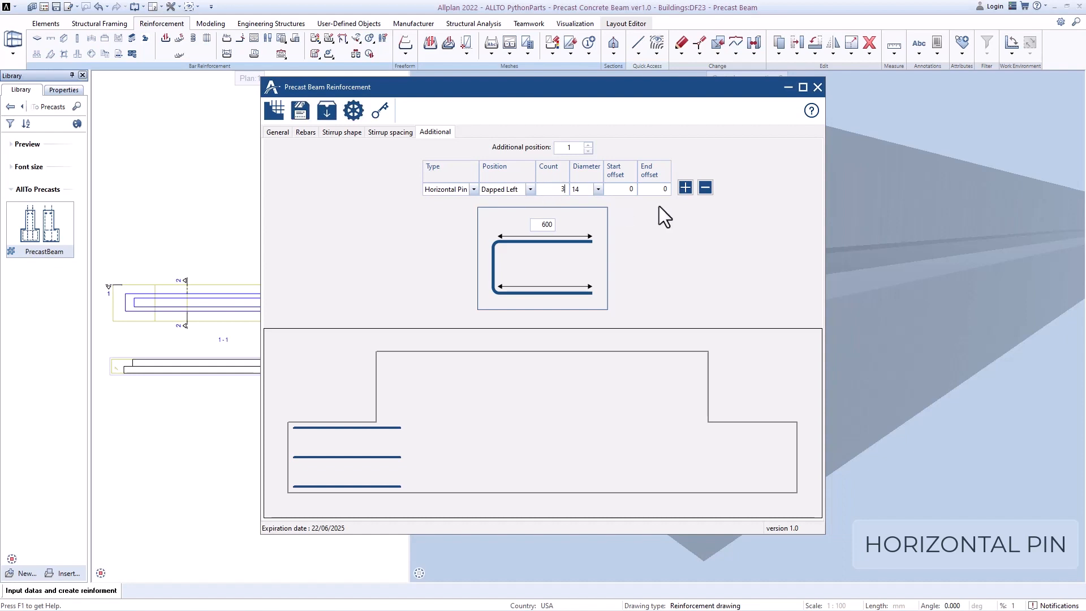
Step: Add a second additional rebar of type Horizontal Pin and set its position to Left
{"action": "left_click", "coordinate": [684, 187]}
{"action": "left_click", "coordinate": [528, 190]}
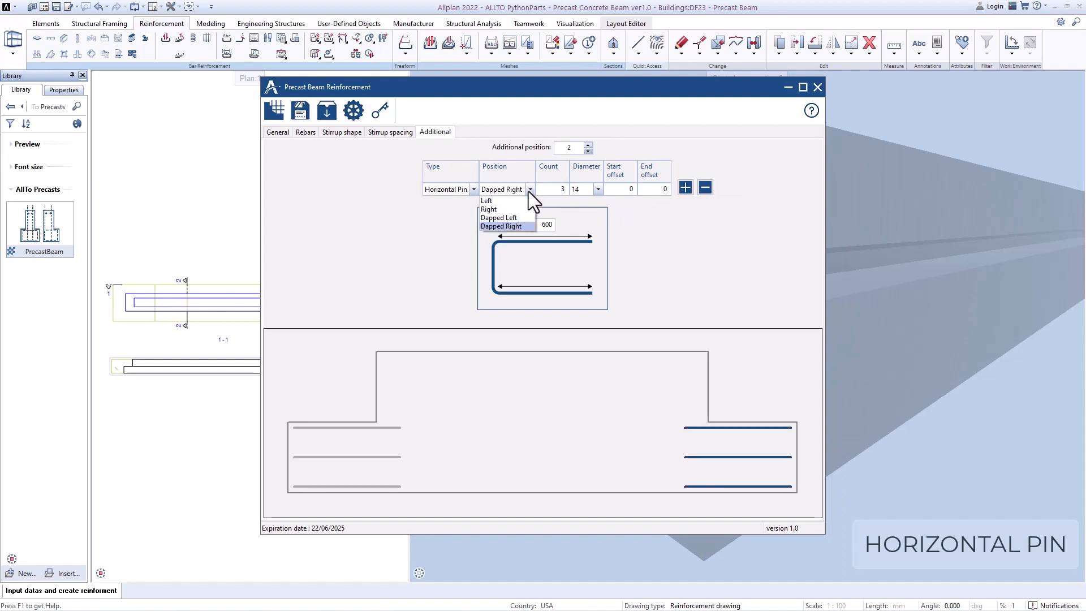
{"action": "left_click", "coordinate": [508, 201]}
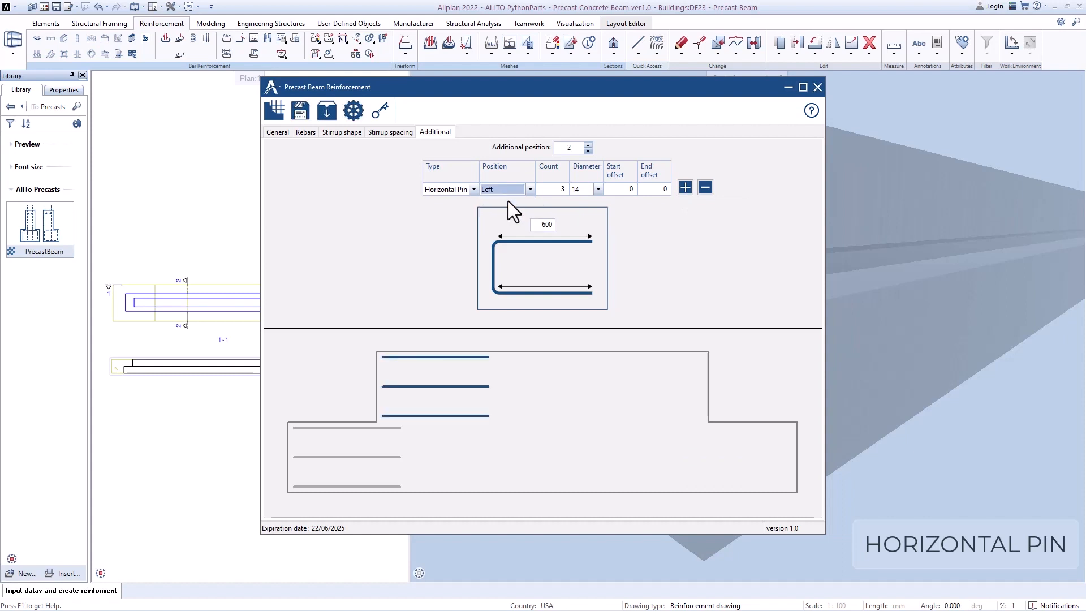
Step: Place the reinforcement with both sets of horizontal pins and inspect the beam ends in 3D
{"action": "left_click", "coordinate": [273, 112]}
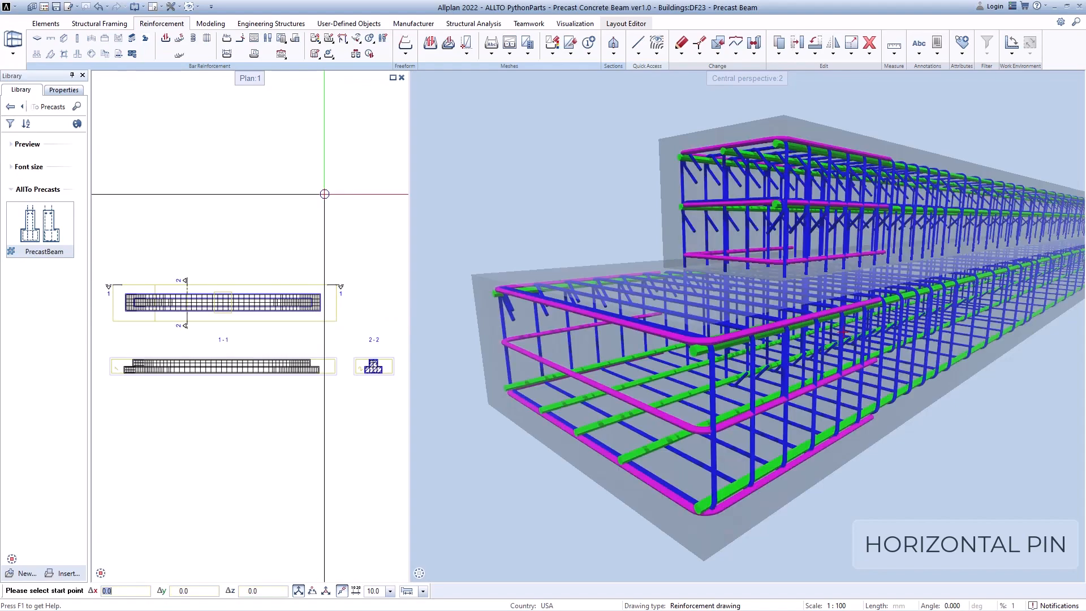
{"action": "key", "text": "Escape"}
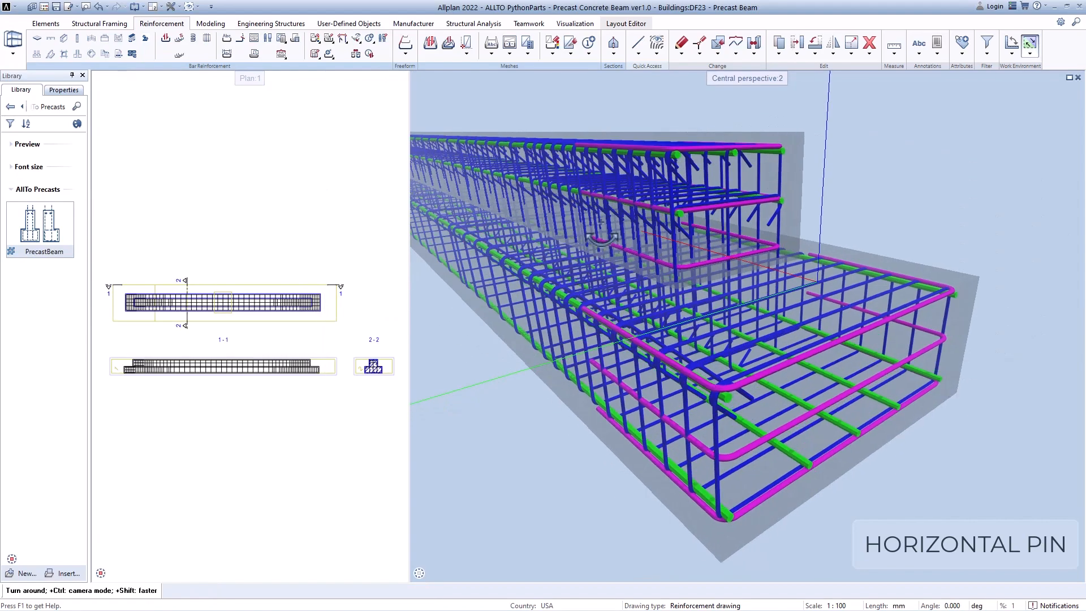
{"action": "left_click_drag", "start_coordinate": [1018, 226], "coordinate": [1049, 319]}
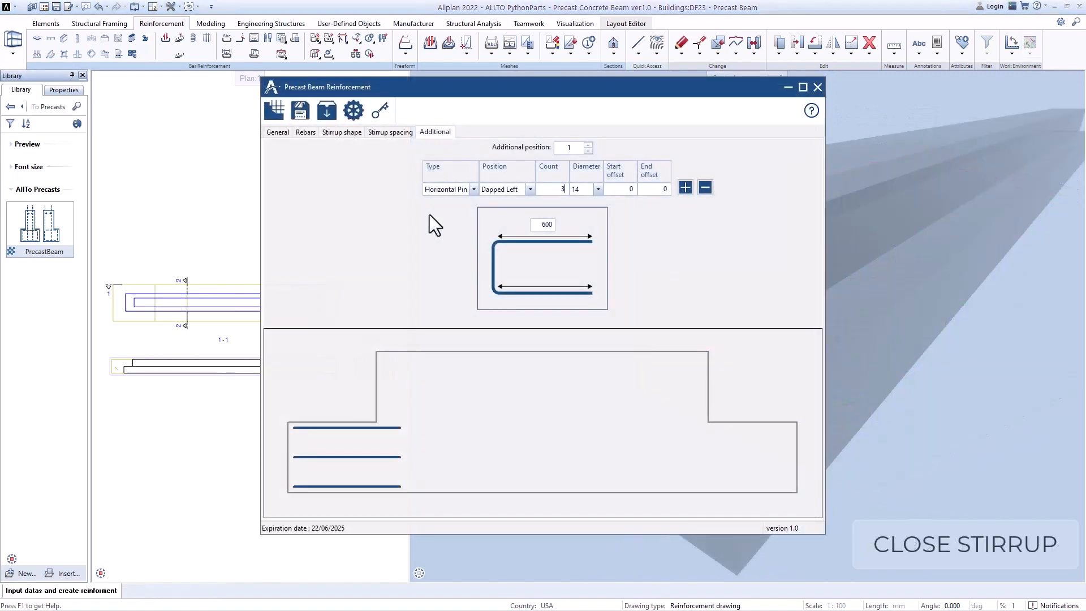
Step: Change the additional rebar at Dapped Left to type Close Stirrup with a count of 5, hook length 100 and start offset 50
{"action": "left_click", "coordinate": [472, 190]}
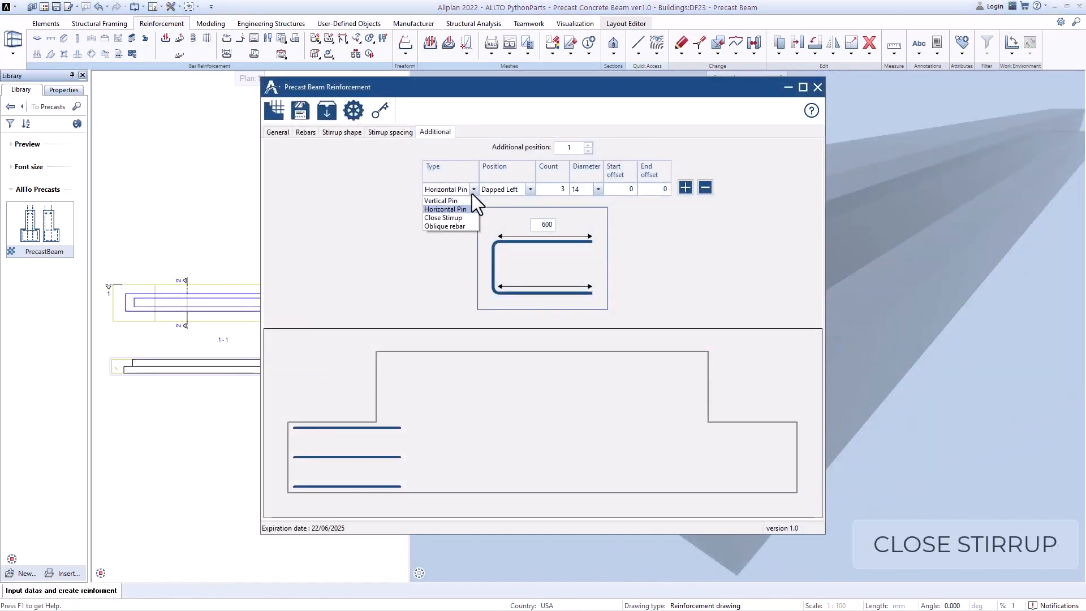
{"action": "left_click", "coordinate": [442, 219]}
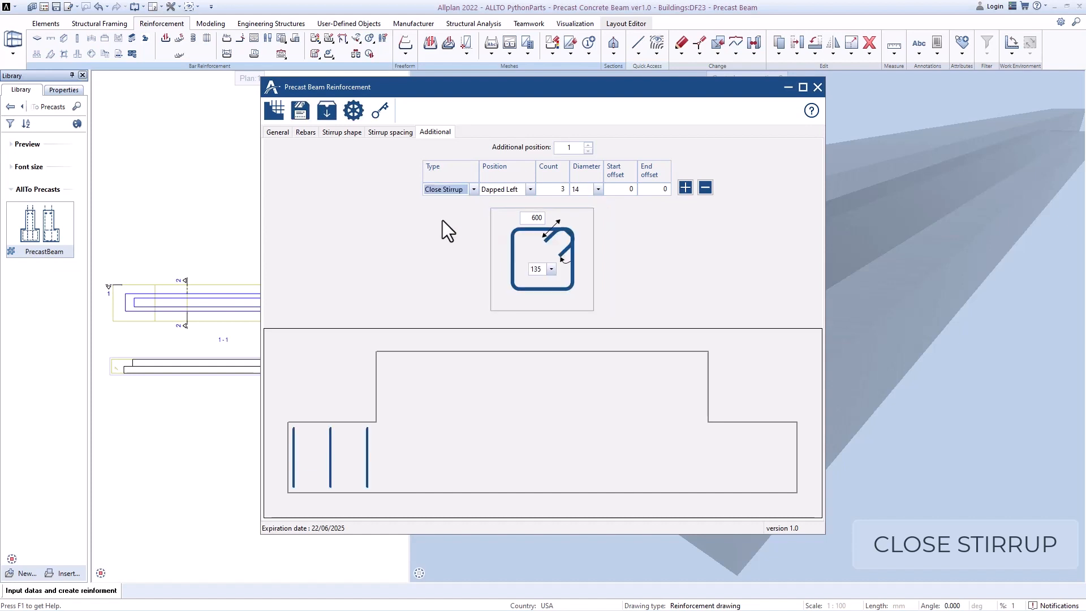
{"action": "double_click", "coordinate": [559, 190]}
{"action": "type", "text": "5"}
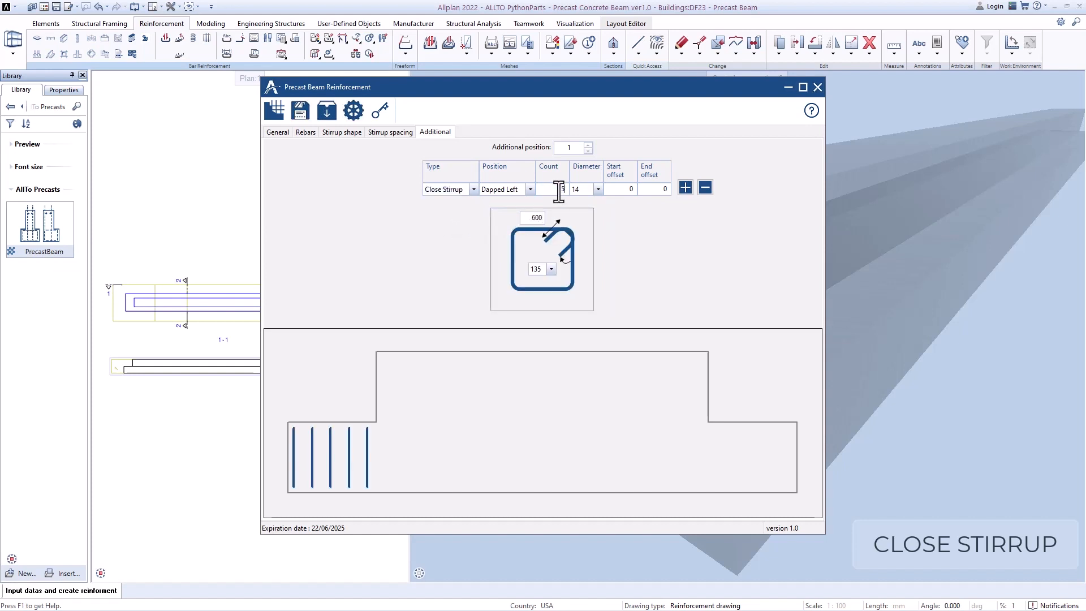
{"action": "double_click", "coordinate": [527, 218]}
{"action": "type", "text": "100"}
{"action": "double_click", "coordinate": [620, 188]}
{"action": "type", "text": "50"}
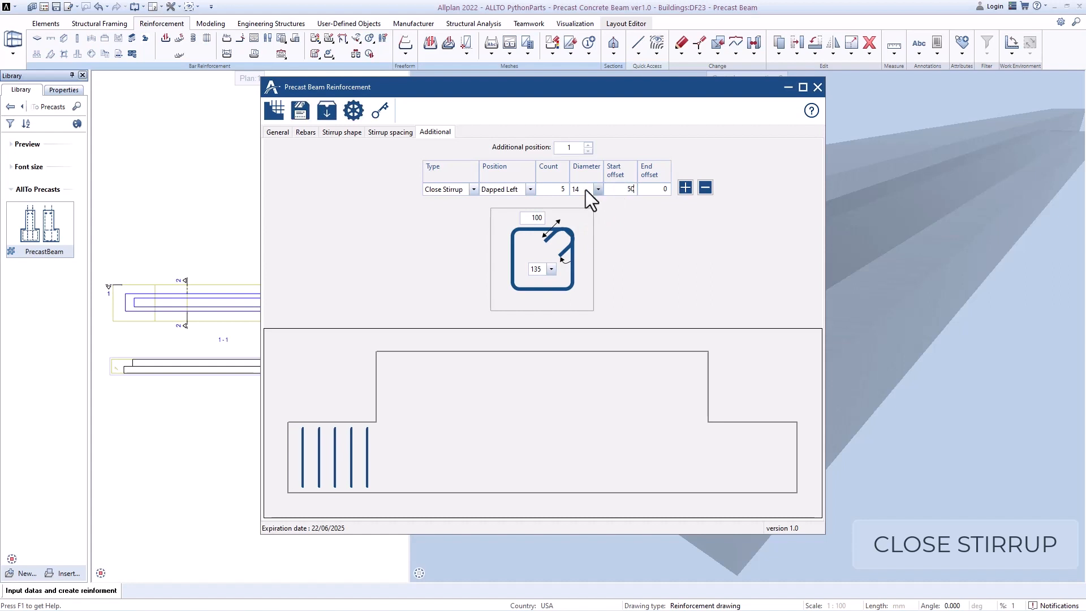
Step: Place the reinforcement between the beam's two lower corners in plan and inspect the closed stirrups in 3D
{"action": "left_click", "coordinate": [280, 113]}
{"action": "left_click", "coordinate": [125, 312]}
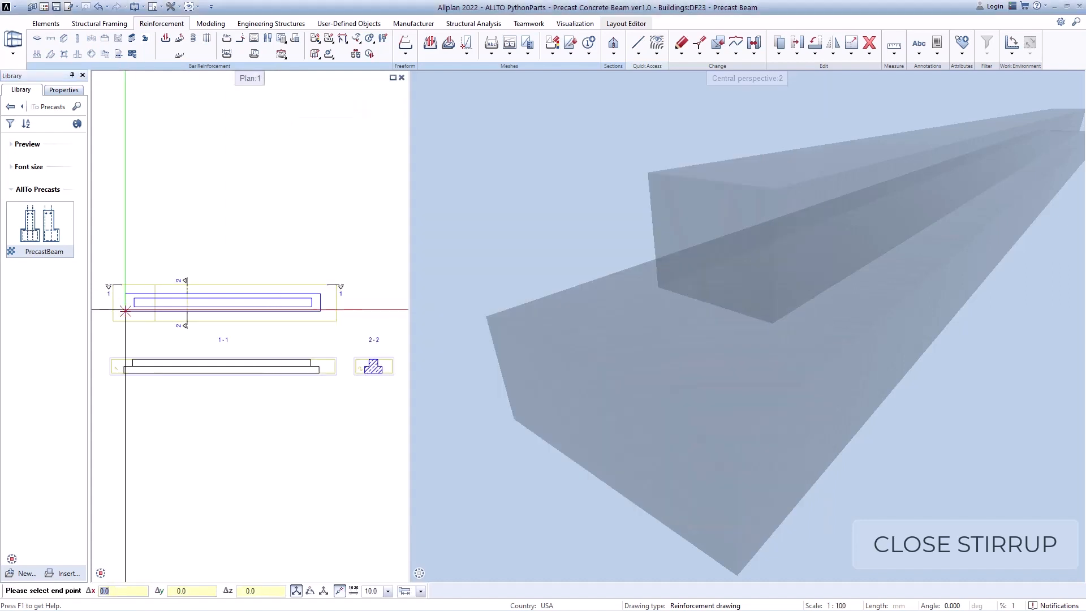
{"action": "left_click", "coordinate": [319, 310]}
{"action": "middle_click_drag", "start_coordinate": [723, 360], "coordinate": [553, 297], "text": "shift"}
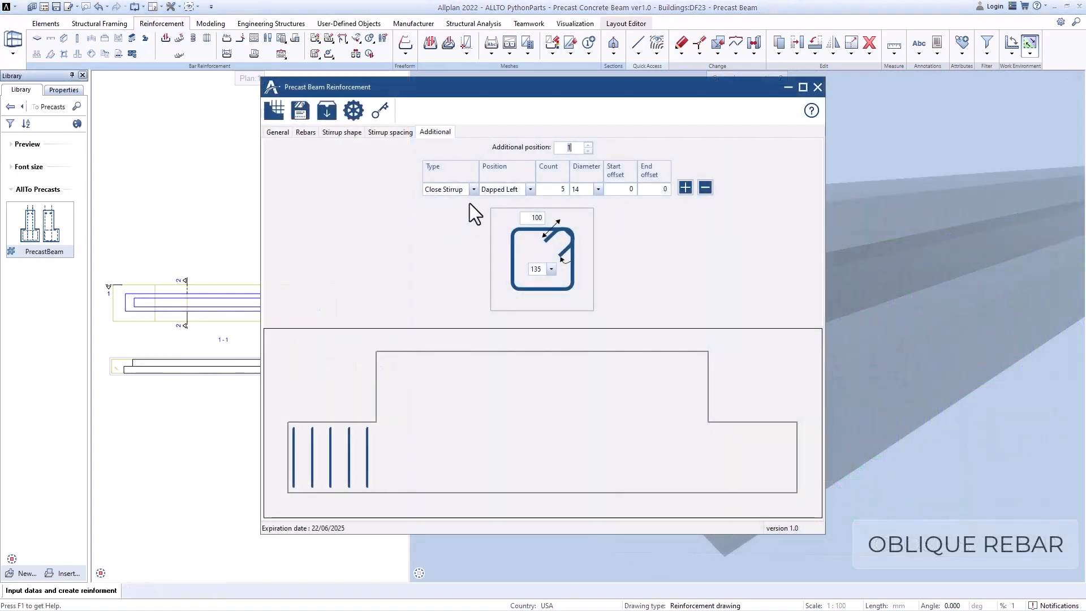
Step: Change the additional rebar to type Oblique rebar with a lower leg of 300 and a spacing of 200, previewing the Switch hook option
{"action": "left_click", "coordinate": [473, 190]}
{"action": "left_click", "coordinate": [442, 226]}
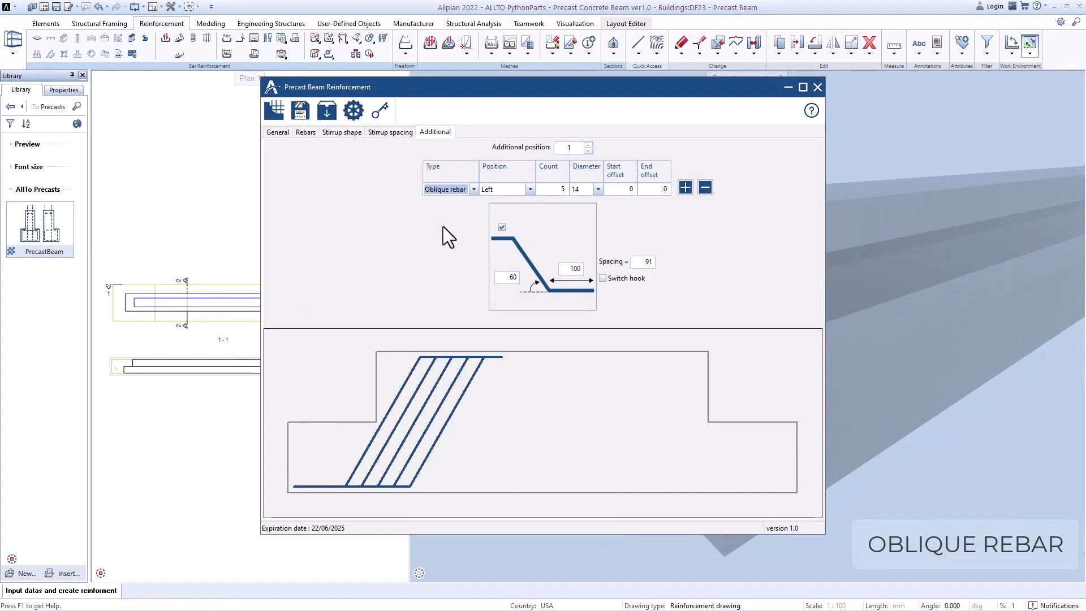
{"action": "left_click", "coordinate": [511, 277]}
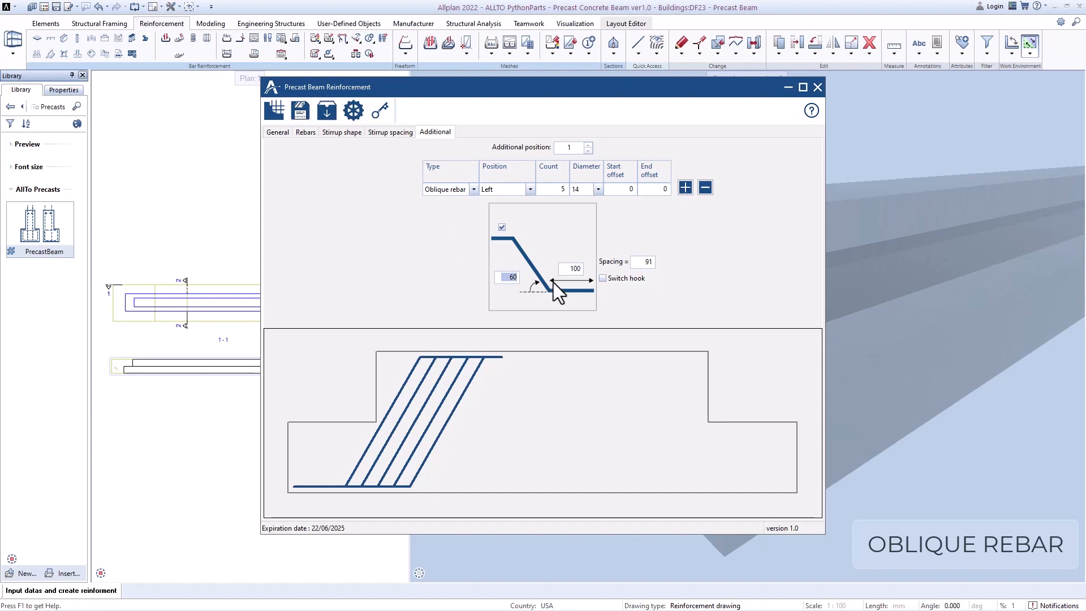
{"action": "left_click", "coordinate": [578, 270]}
{"action": "type", "text": "300"}
{"action": "left_click", "coordinate": [636, 263]}
{"action": "type", "text": "200"}
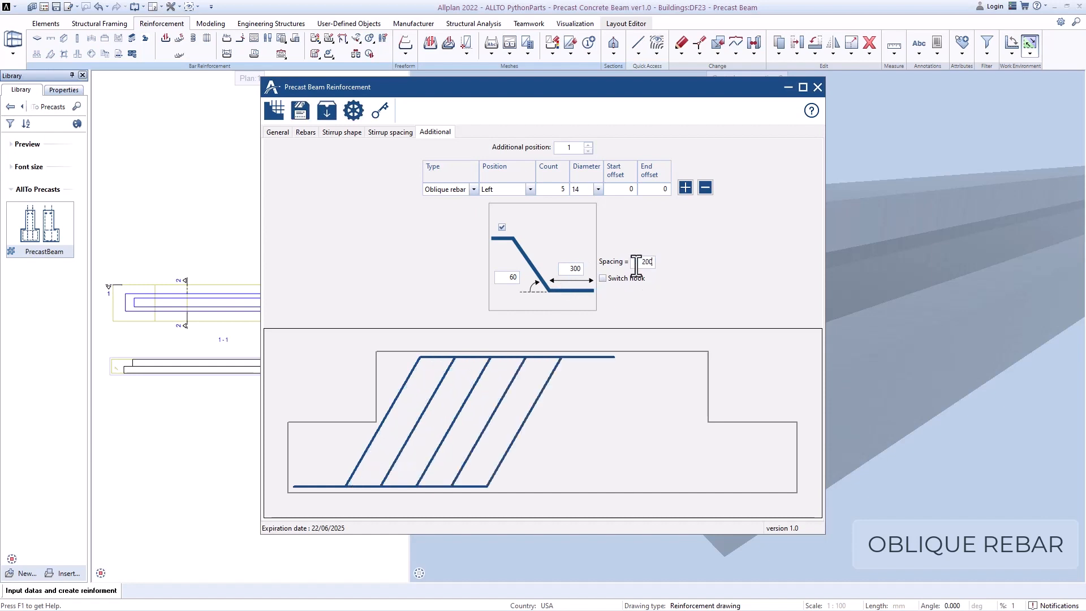
{"action": "left_click", "coordinate": [603, 278]}
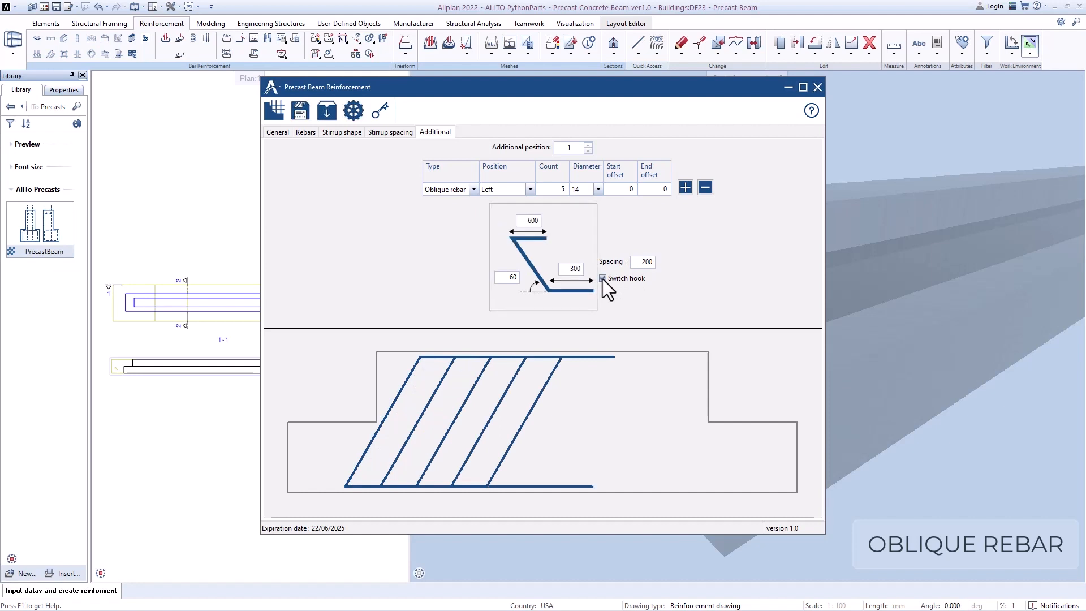
{"action": "left_click", "coordinate": [602, 278]}
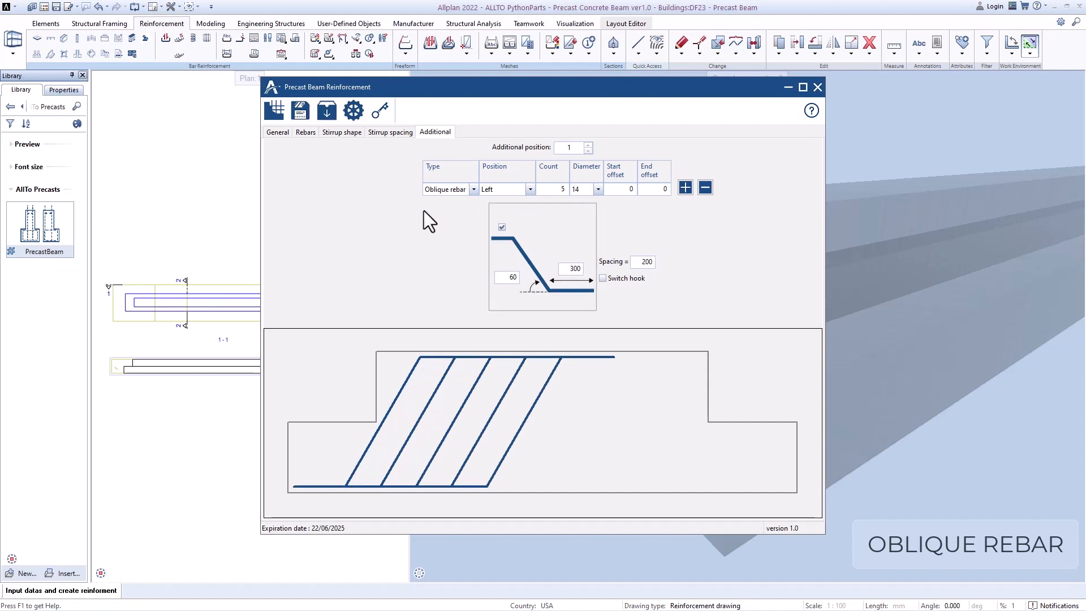
Step: Place the reinforcement with the oblique rebars along the beam and inspect the beam in 3D
{"action": "left_click", "coordinate": [274, 111]}
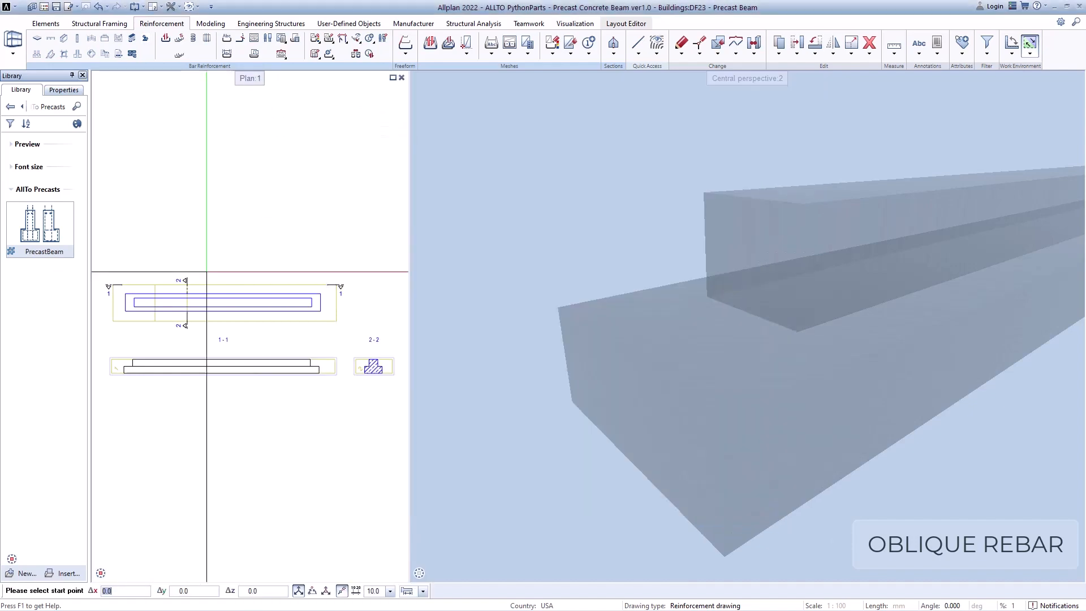
{"action": "left_click", "coordinate": [313, 326]}
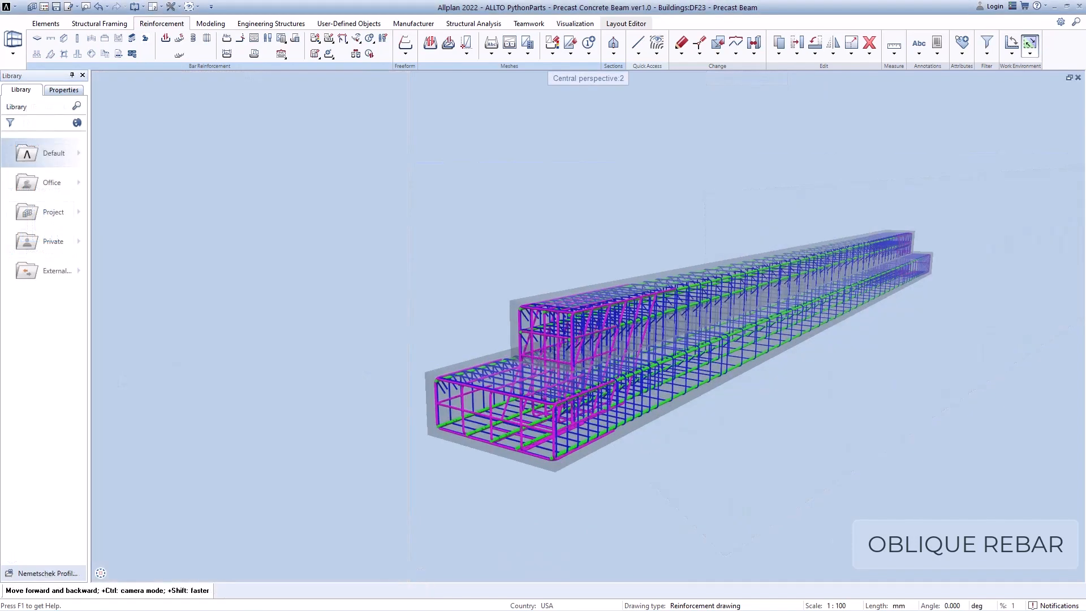
{"action": "mouse_move", "coordinate": [585, 340]}
{"action": "left_mouse_down"}
{"action": "mouse_move", "coordinate": [775, 334]}
{"action": "mouse_move", "coordinate": [814, 266]}
{"action": "left_mouse_up"}
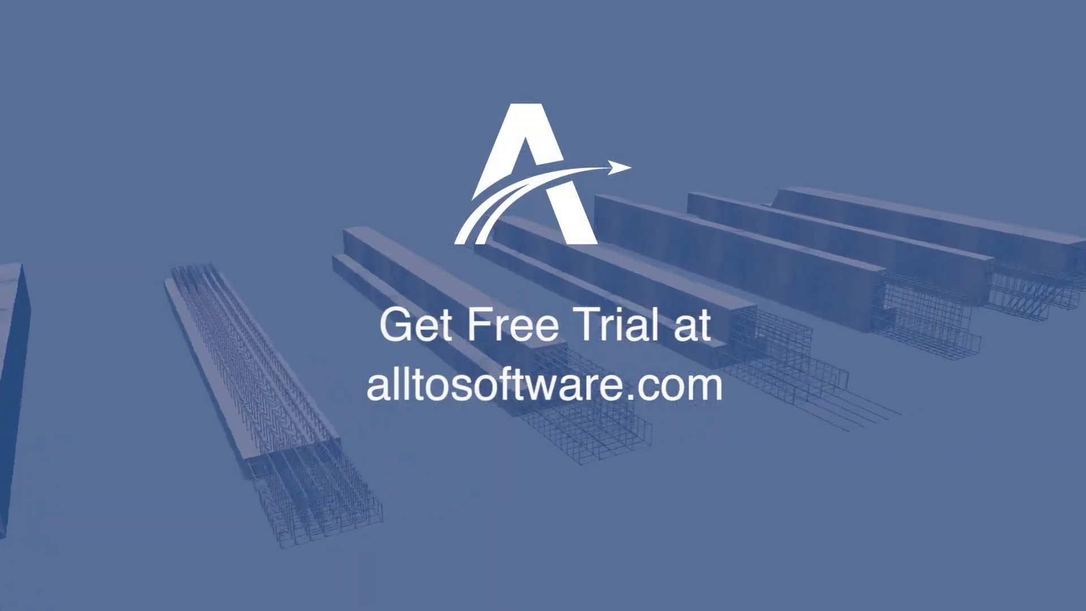